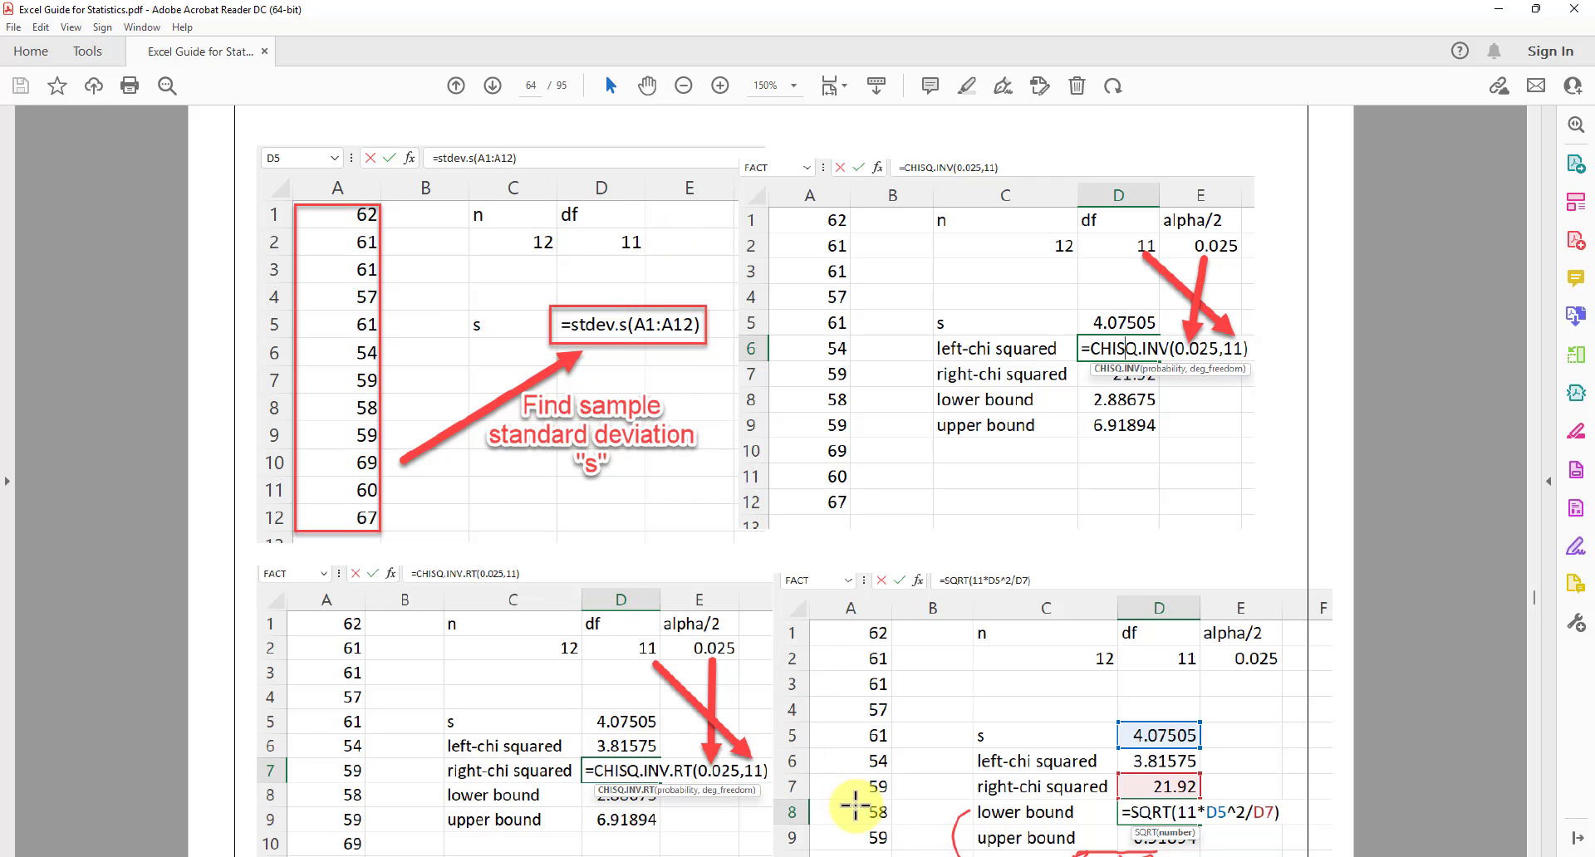
# Switch to the Excel workbook Book1 and enter the label "s" in cell D4, below the df label
pyautogui.hotkey('alt', 'Tab')
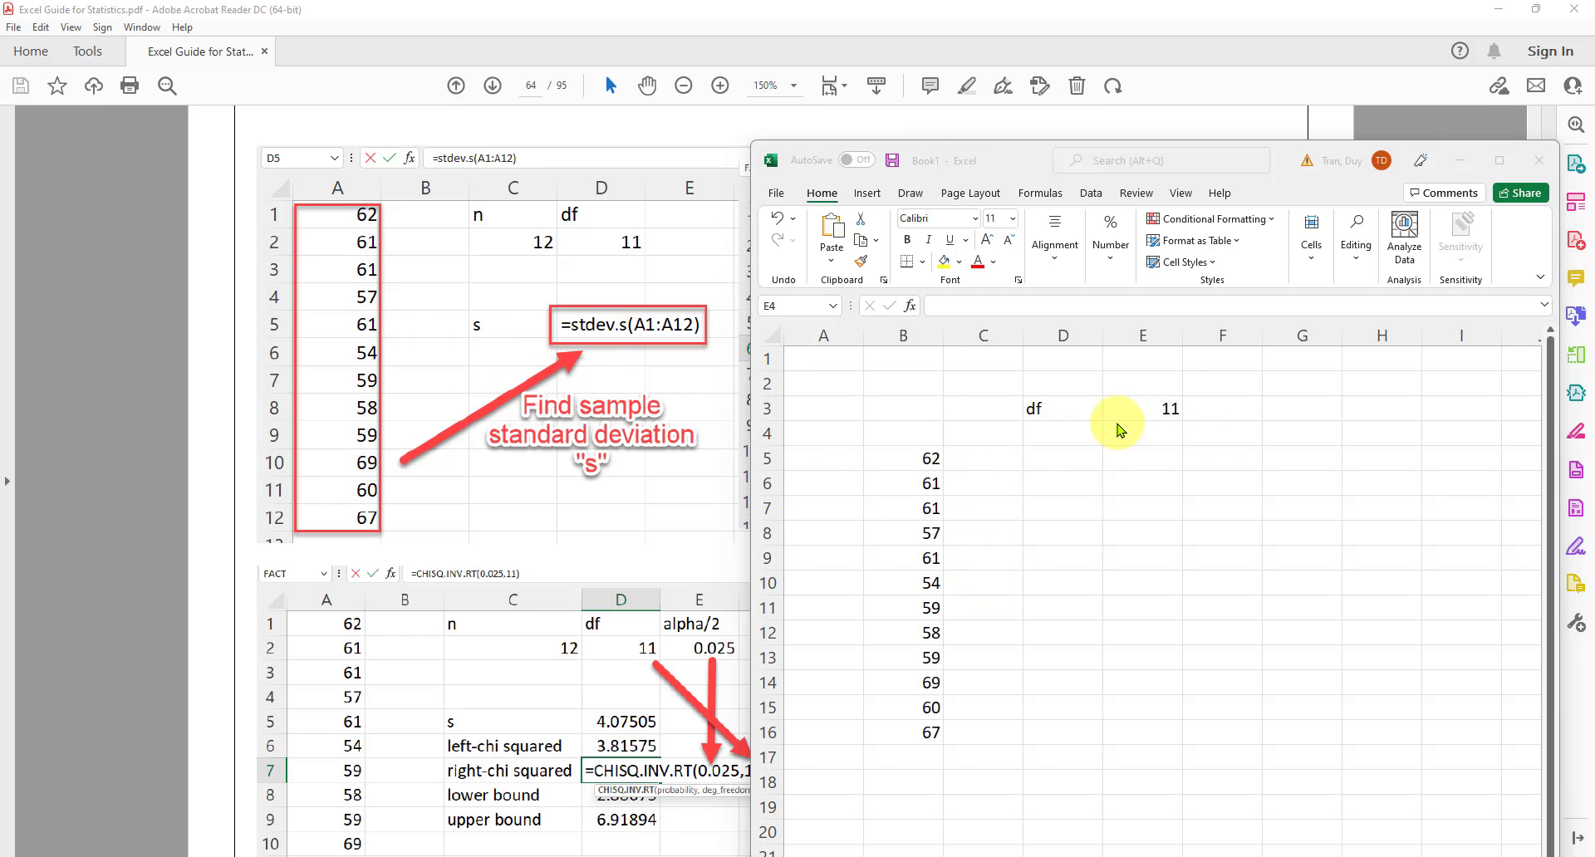
pyautogui.click(1093, 435)
pyautogui.click(1072, 433)
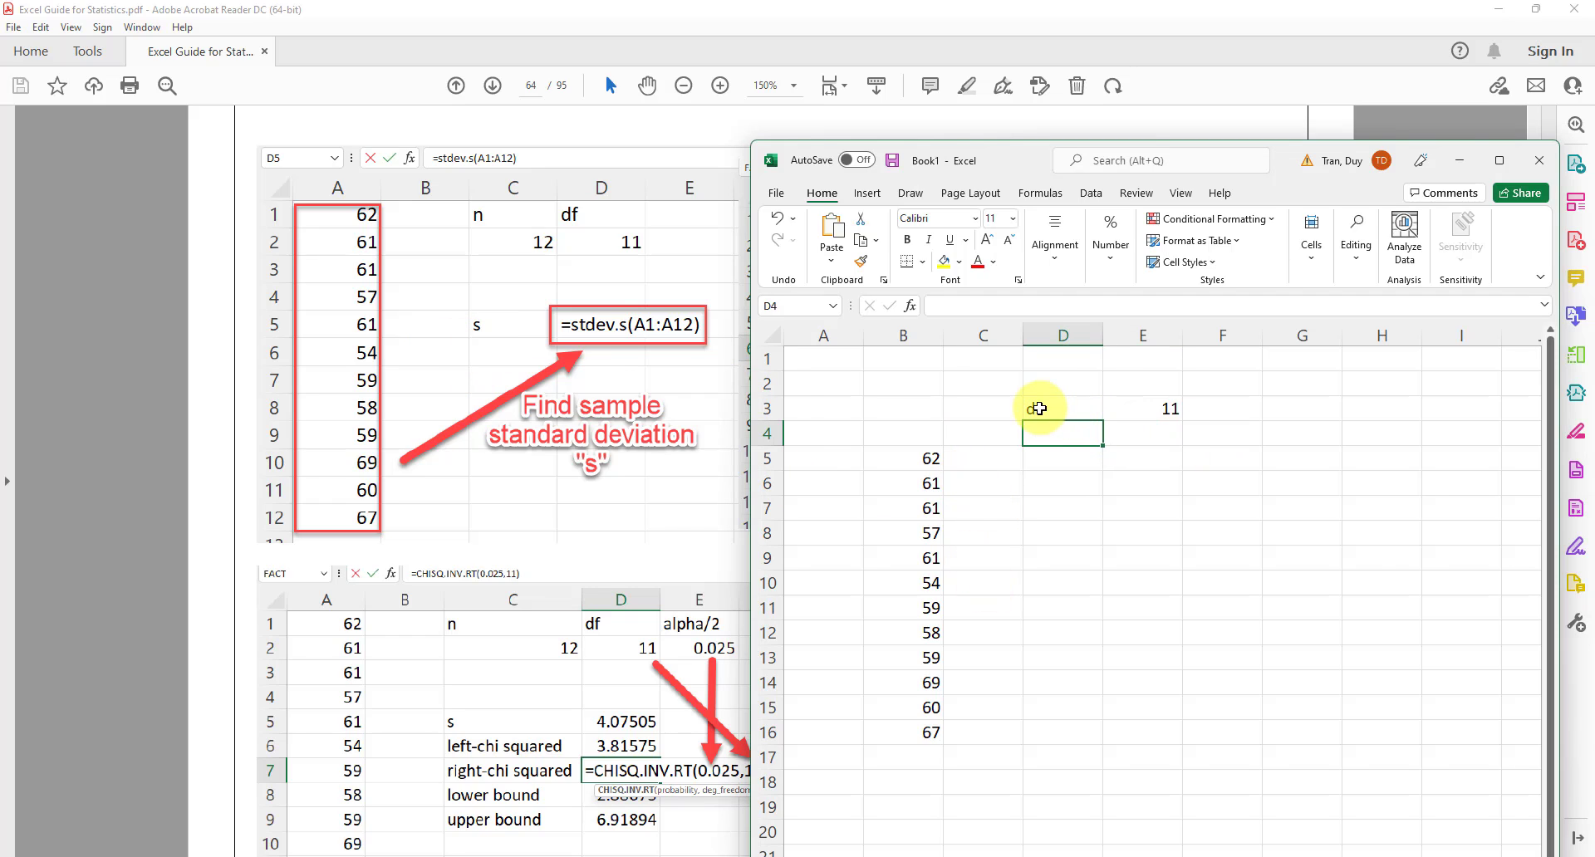
pyautogui.write('s')
pyautogui.press('Tab')
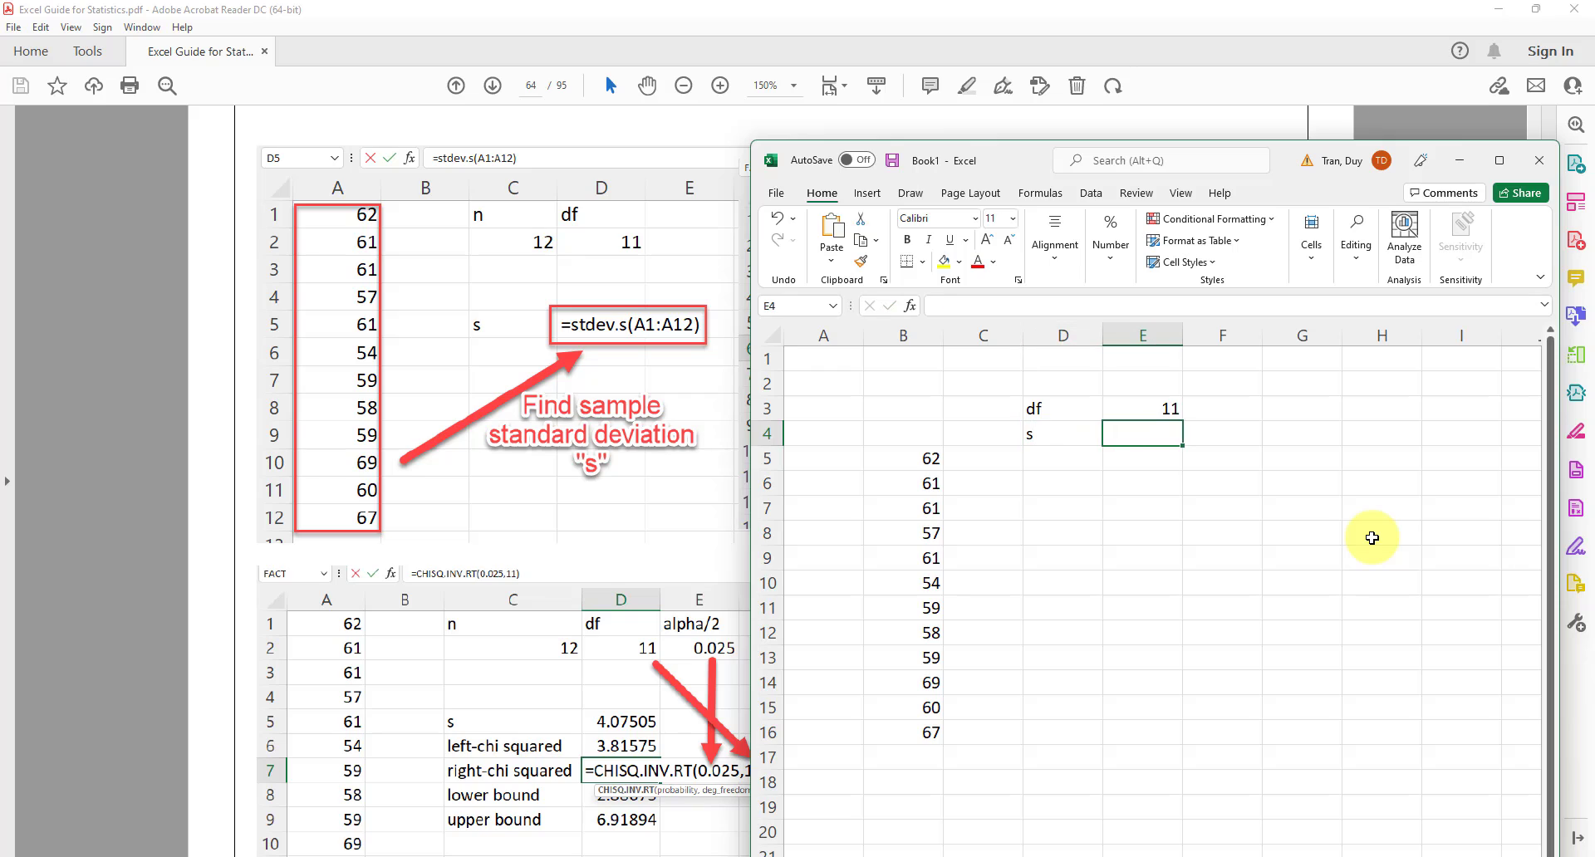
# Calculate the sample standard deviation in E4 with =stdev.s(B5:B16)
pyautogui.write('=')
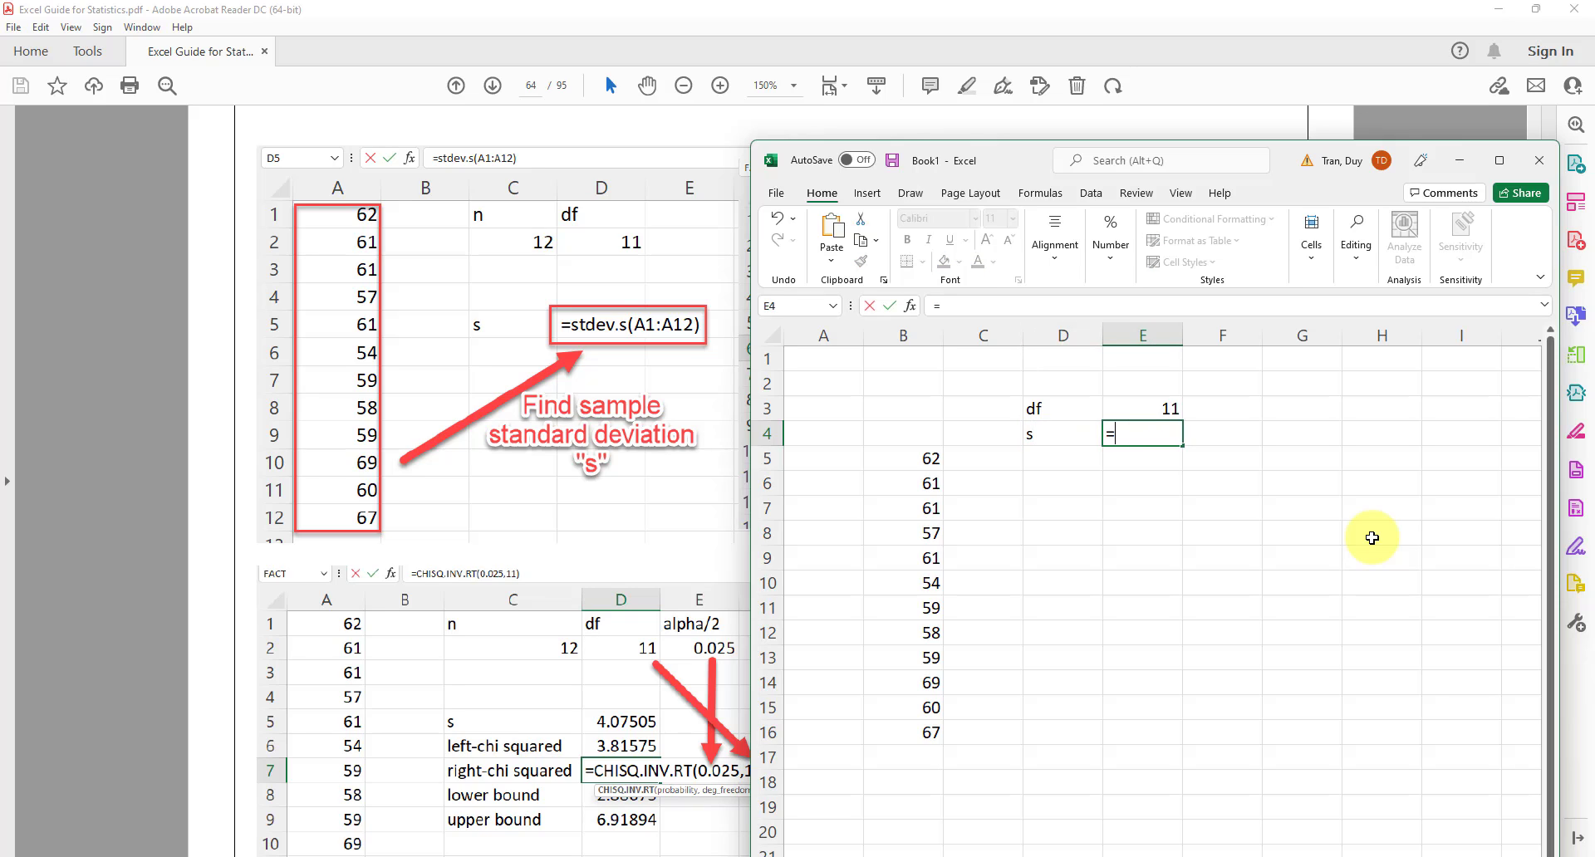
pyautogui.write('s')
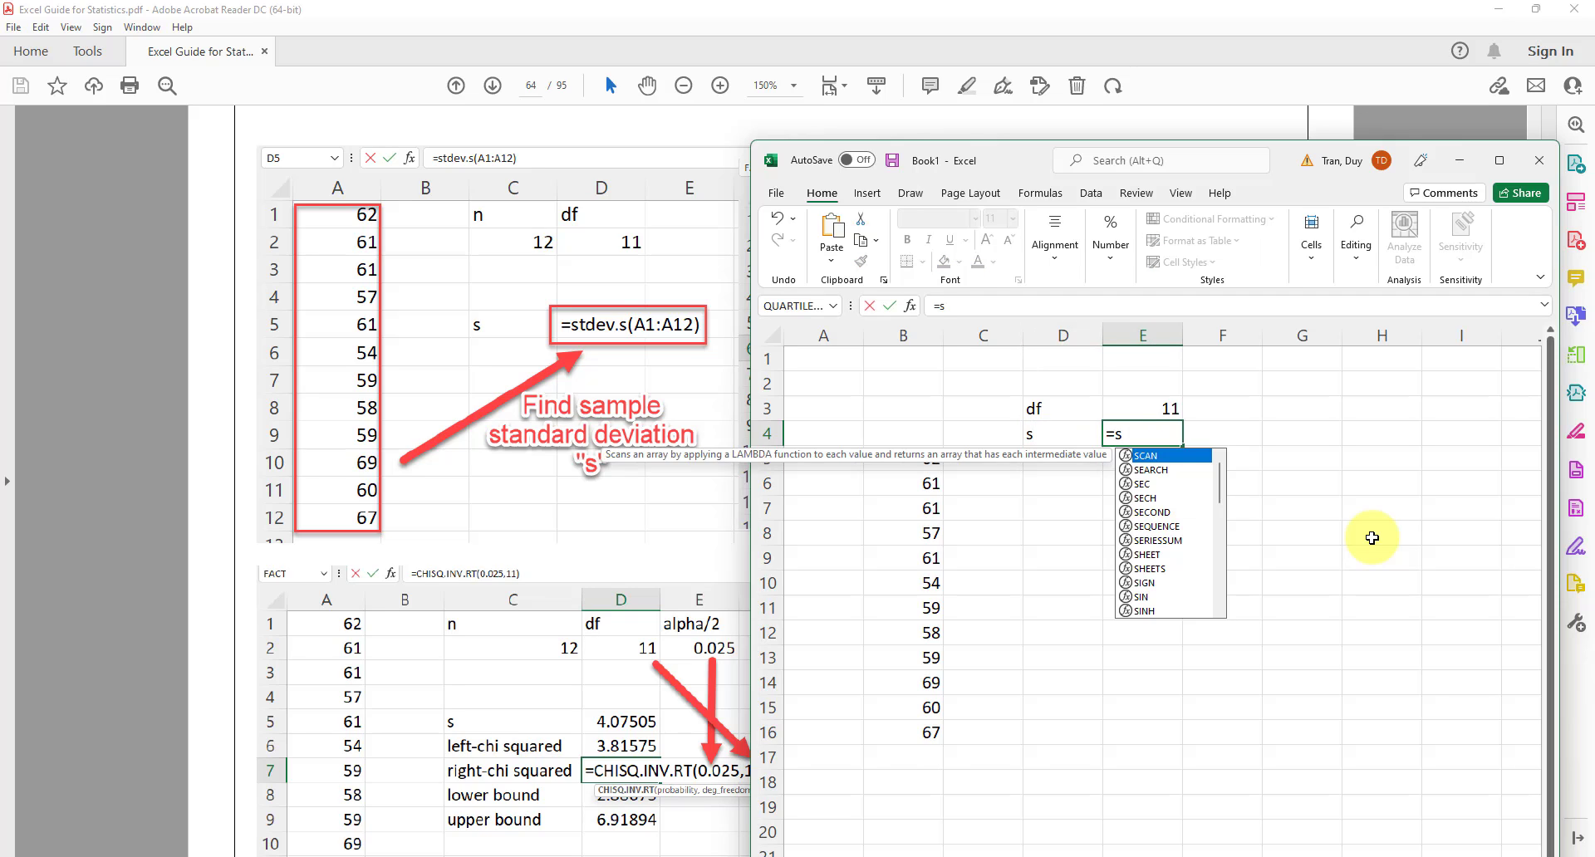
pyautogui.write('tdev.s(')
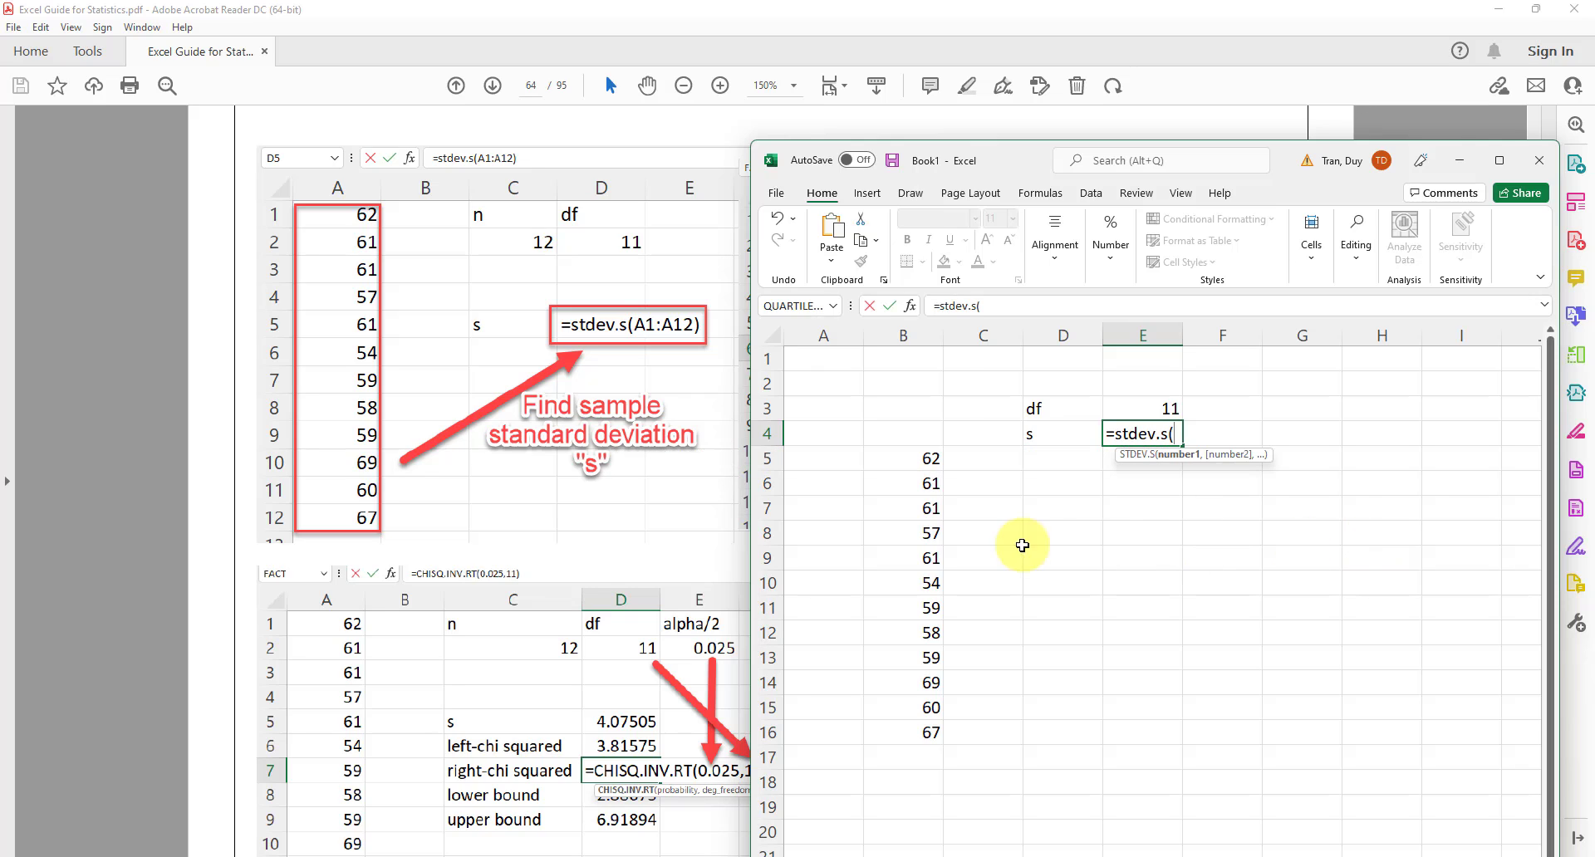
pyautogui.moveTo(930, 458); pyautogui.dragTo(911, 730)
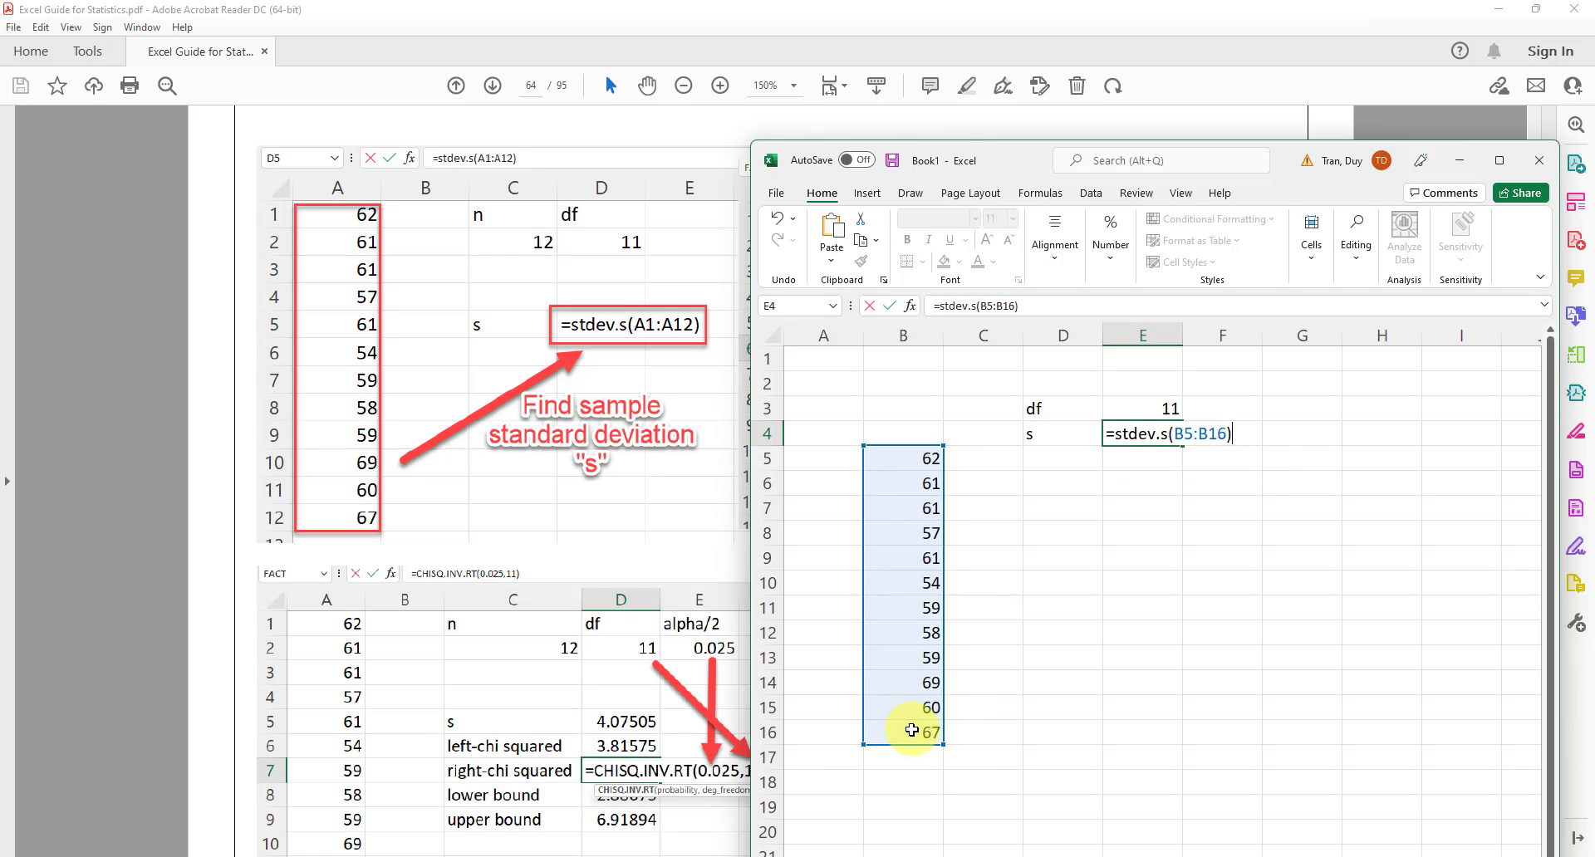
pyautogui.press('Return')
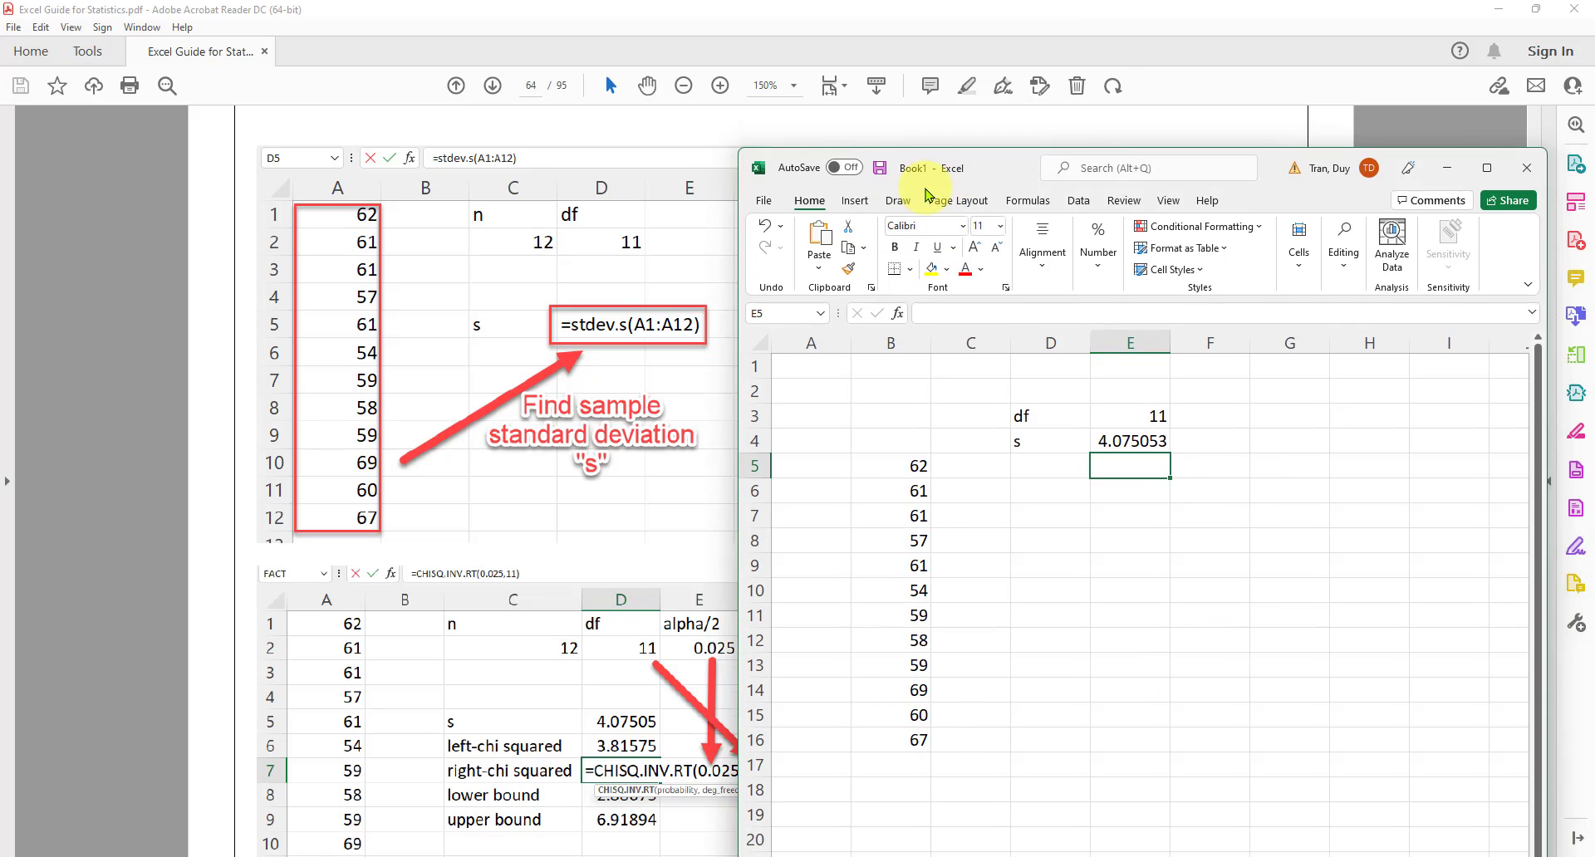
# Move the workbook window clear of the guide's CHISQ.INV and SQRT examples and label cell D5 "left-chi squared"
pyautogui.moveTo(920, 173); pyautogui.dragTo(758, 492)
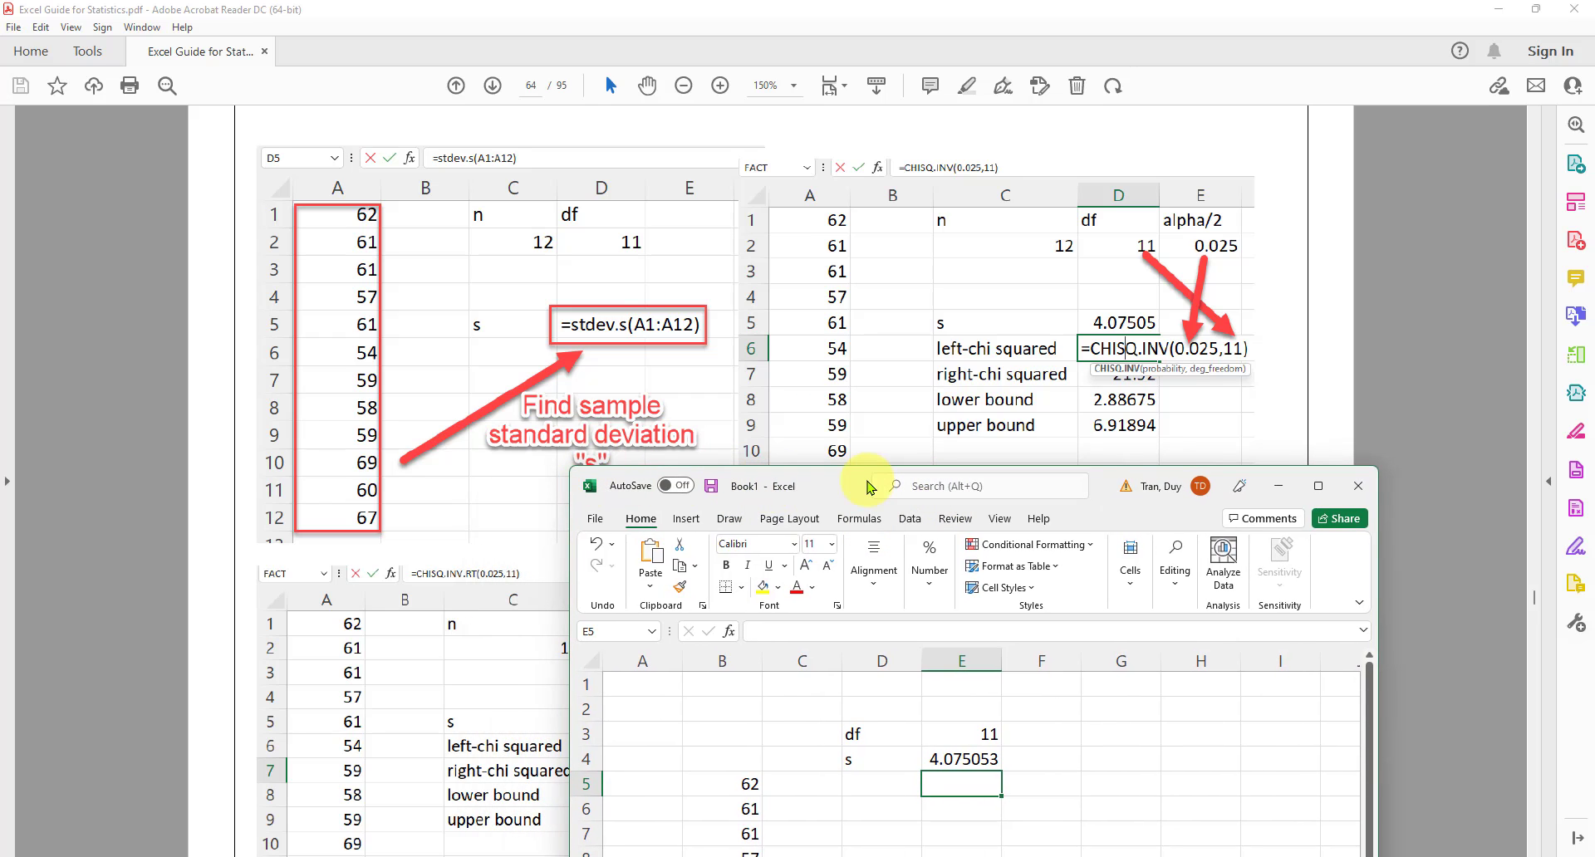
pyautogui.moveTo(864, 481); pyautogui.dragTo(374, 146)
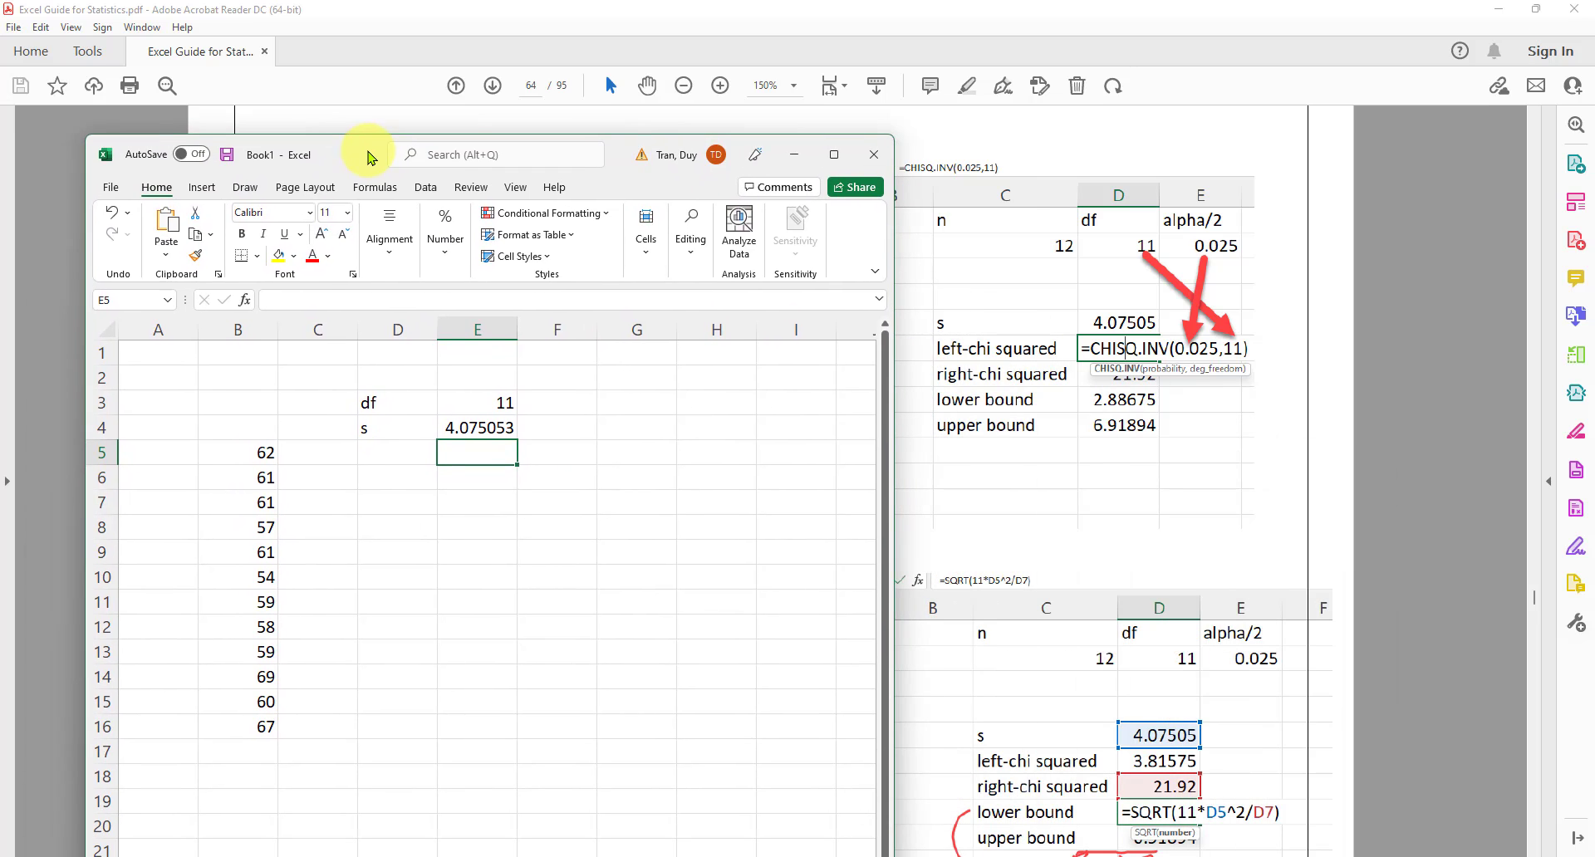
pyautogui.click(376, 453)
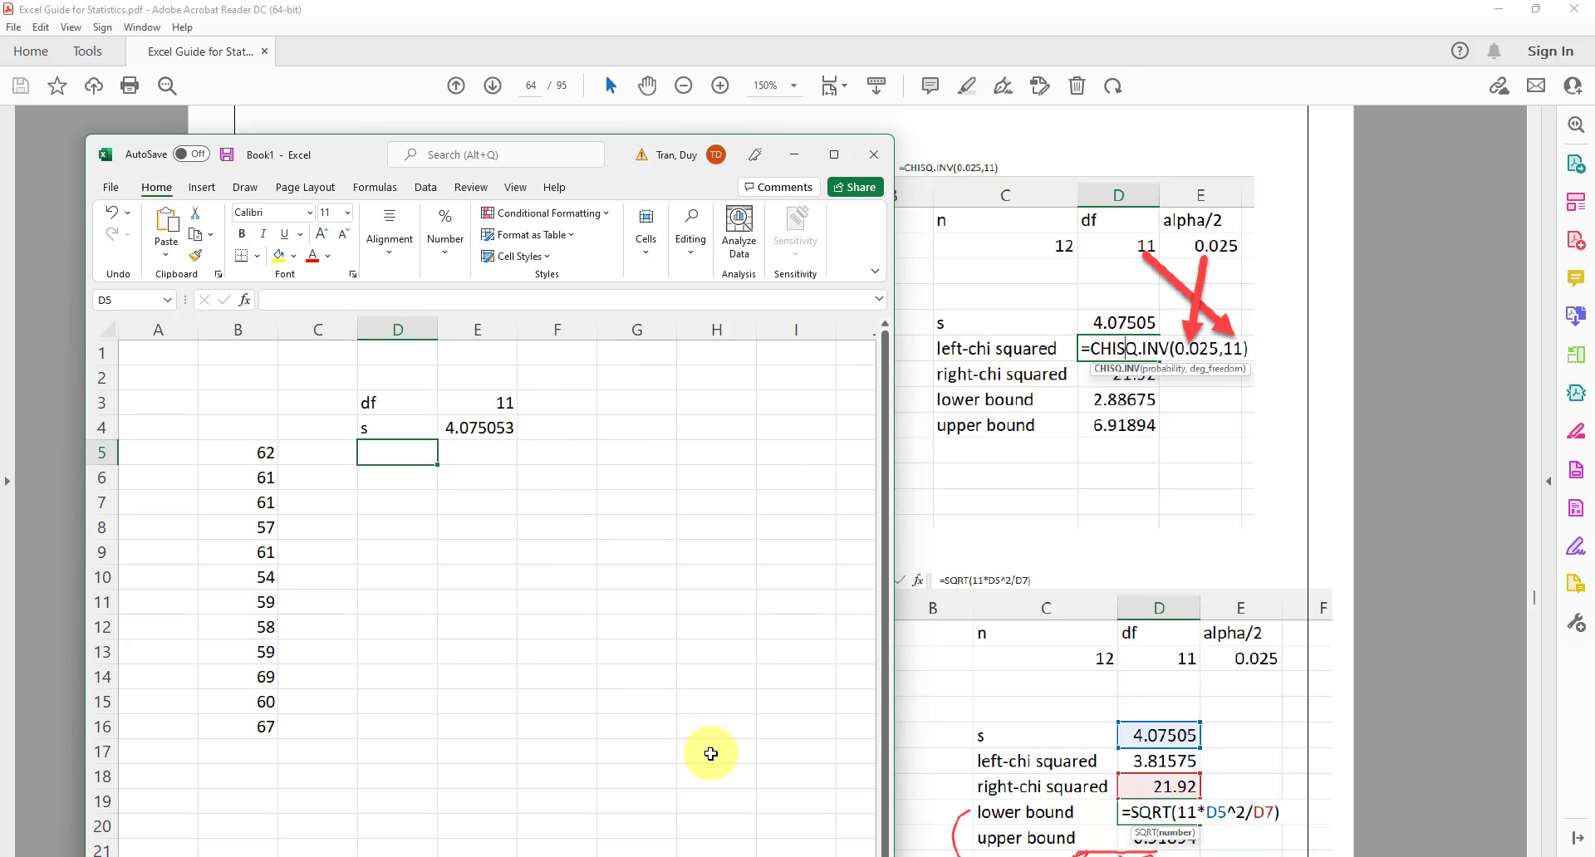
pyautogui.write('l')
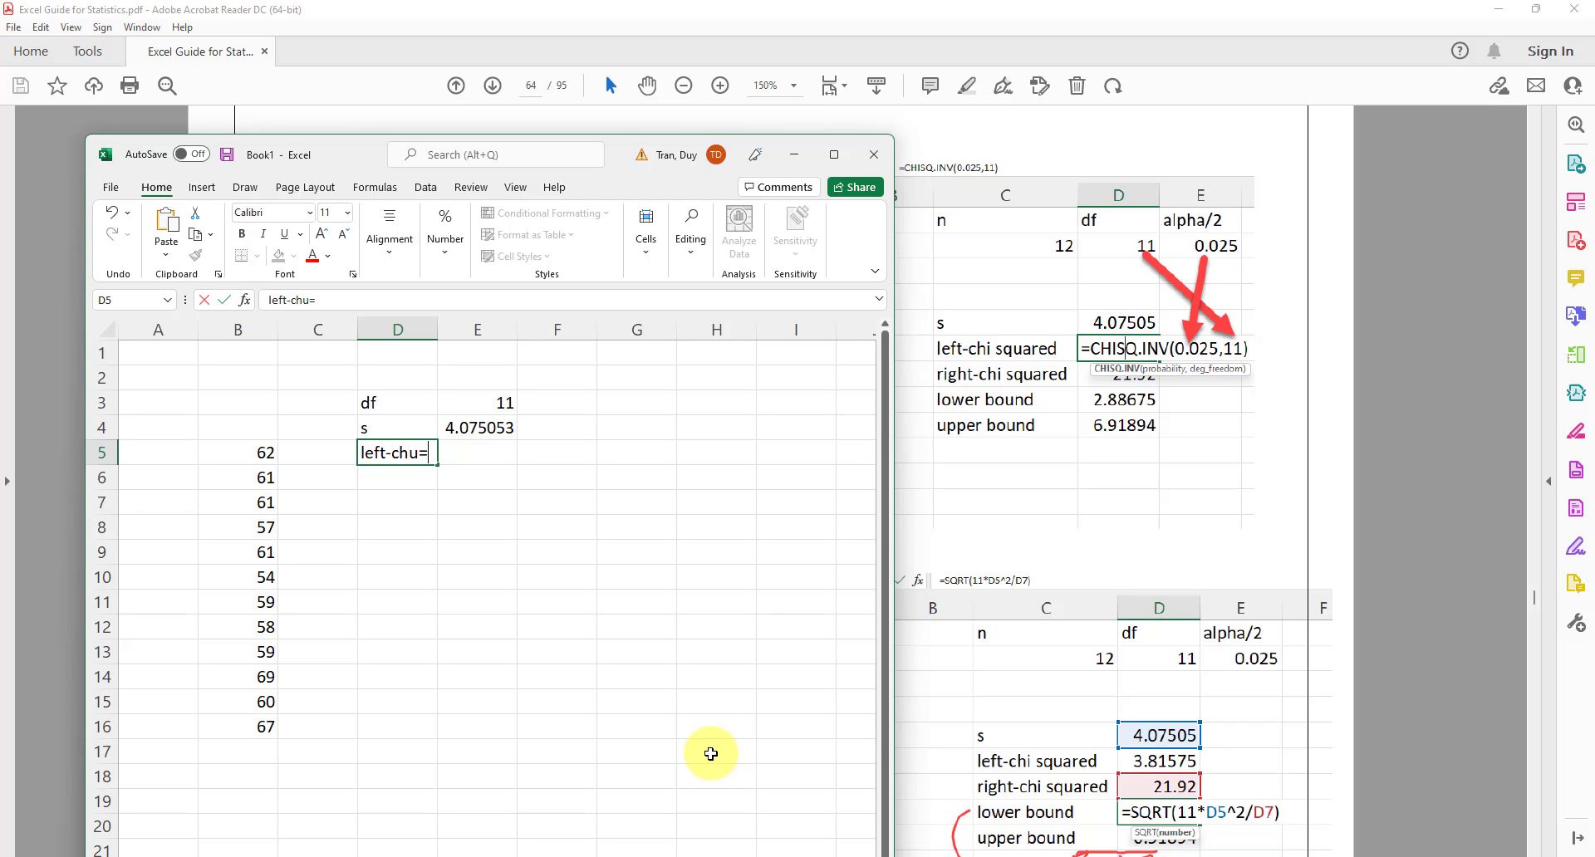
pyautogui.write('eft-chi squared')
pyautogui.press('Return')
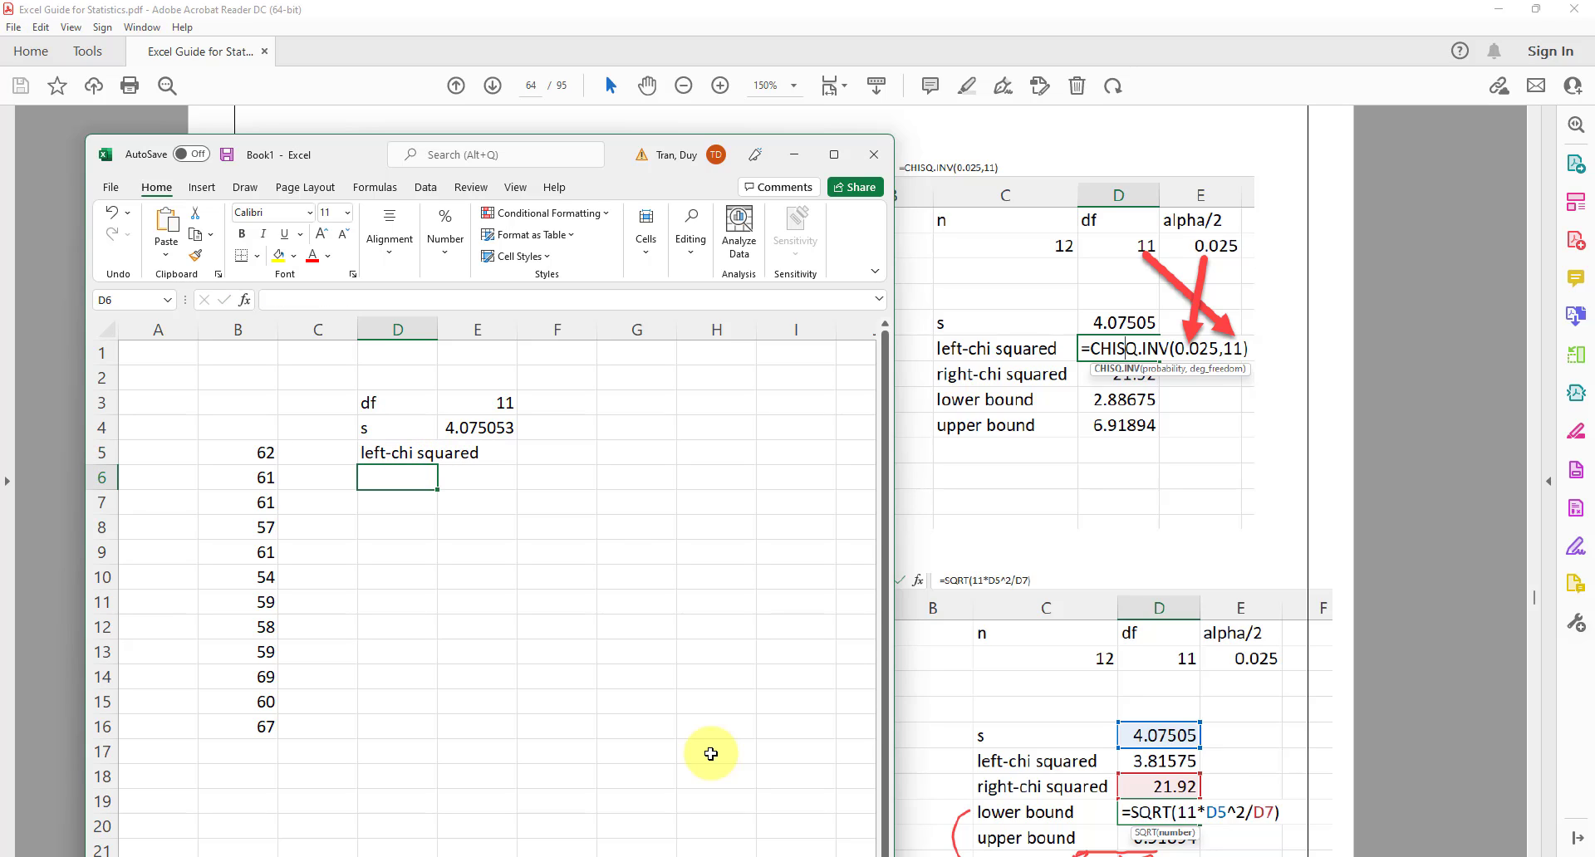
# Label cell D6 "right-chi squared" and widen column D to fit both chi-squared labels
pyautogui.write('right-')
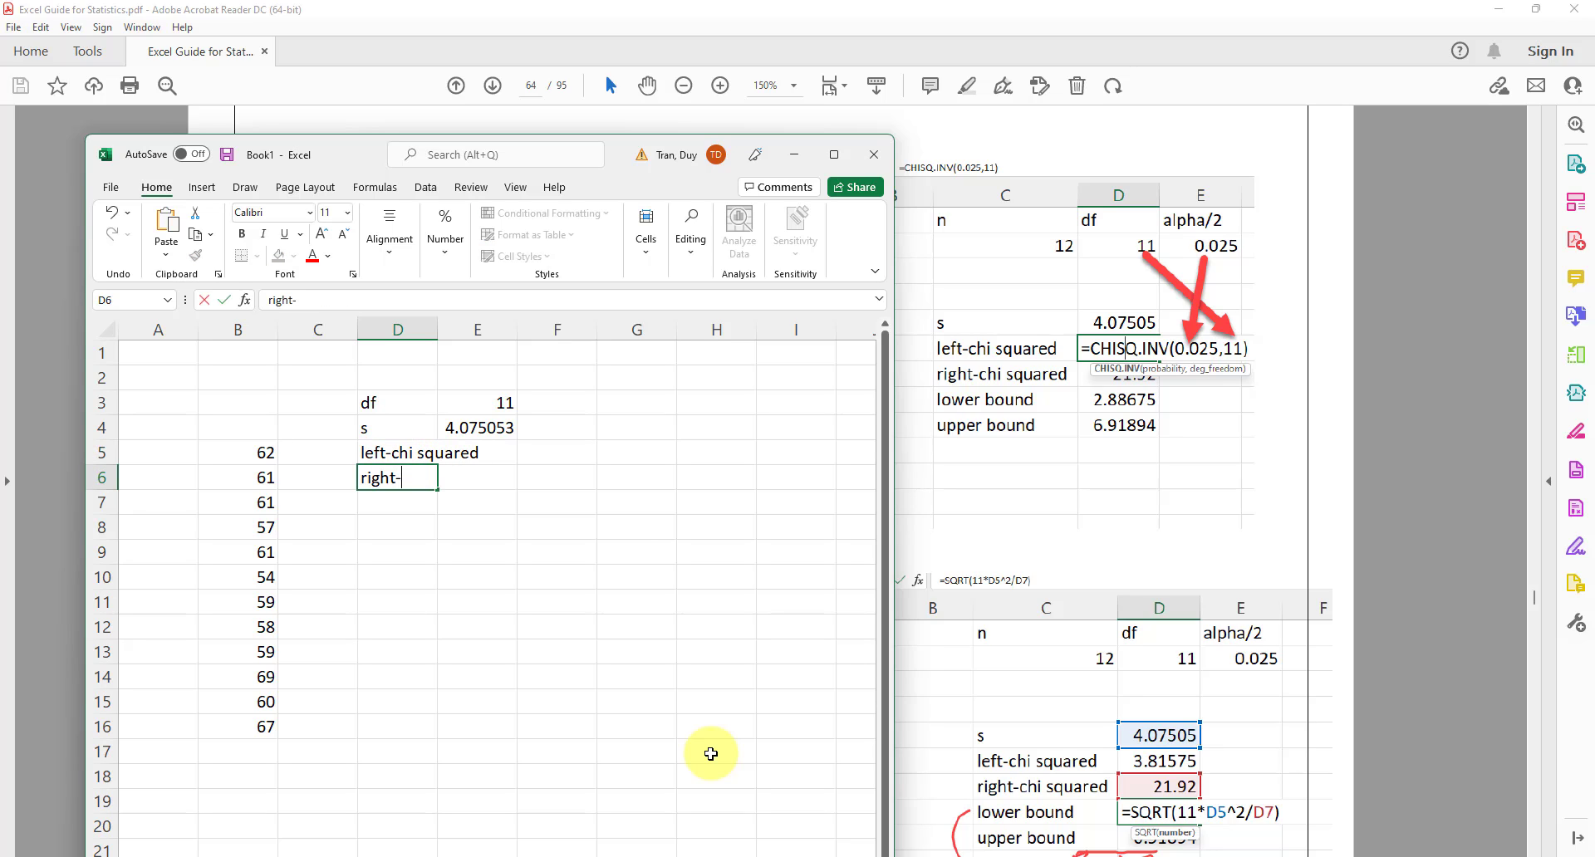
pyautogui.write('chi squared')
pyautogui.press('Return')
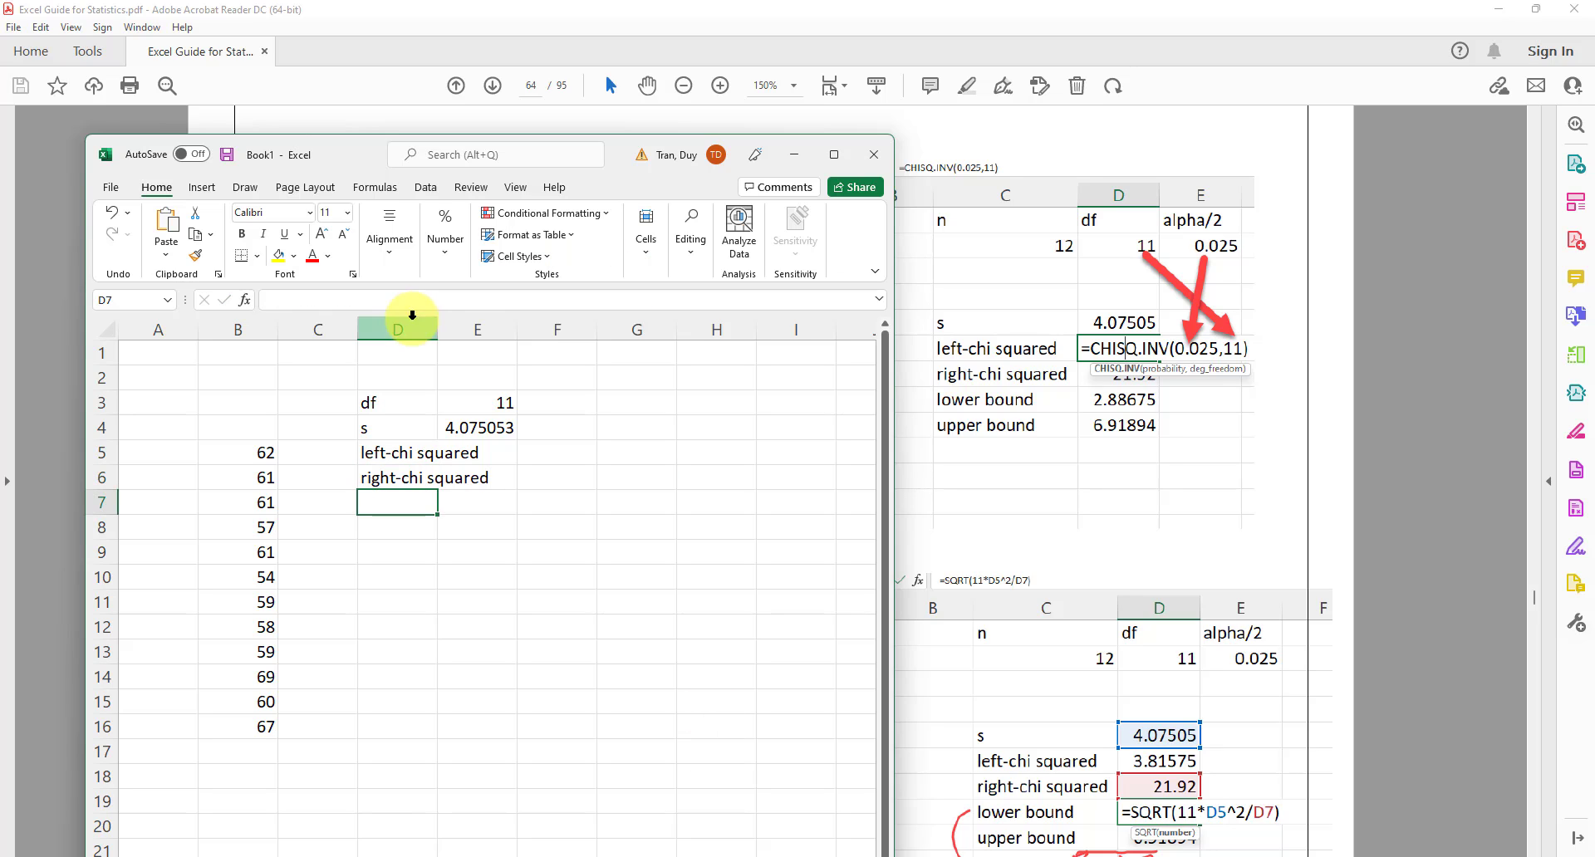
pyautogui.moveTo(438, 330); pyautogui.dragTo(504, 331)
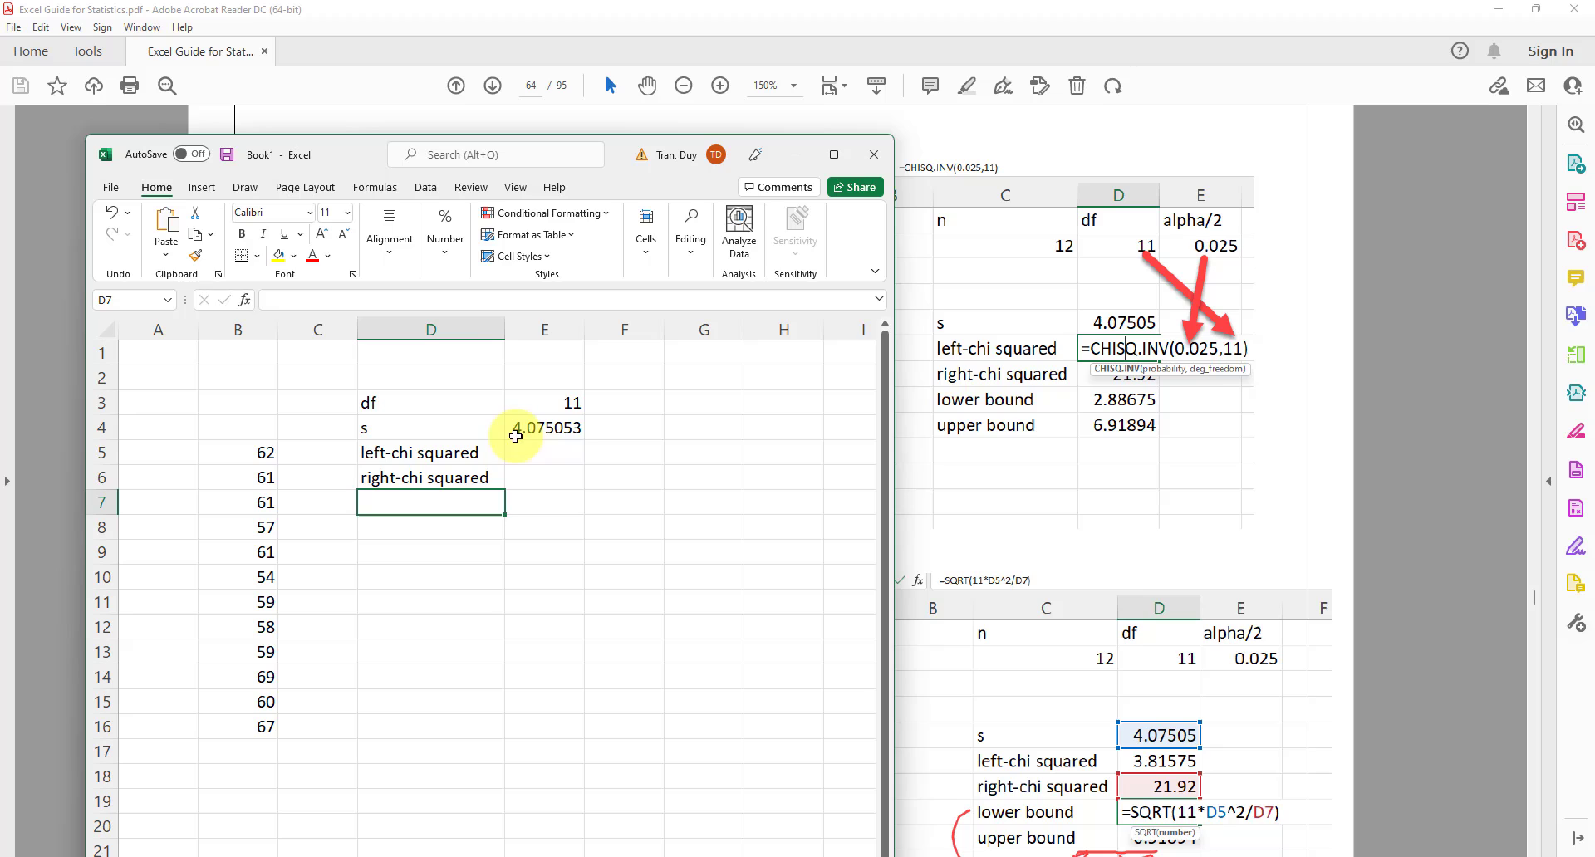
# Calculate the left chi-squared critical value in E5 with =chisq.inv(0.025,E3)
pyautogui.click(575, 454)
pyautogui.write('=')
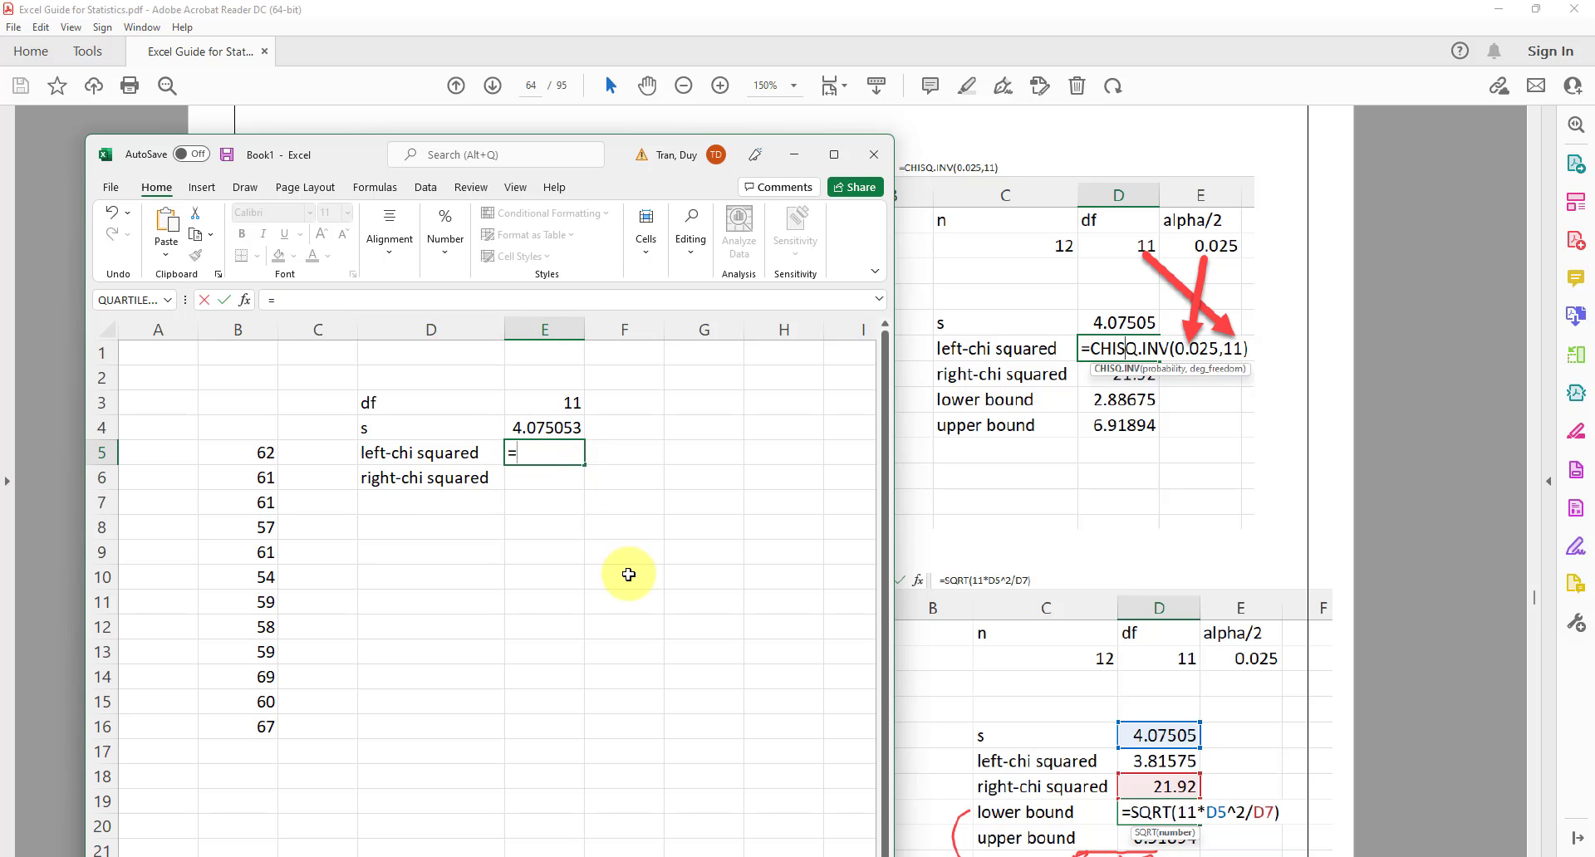
pyautogui.write('chi')
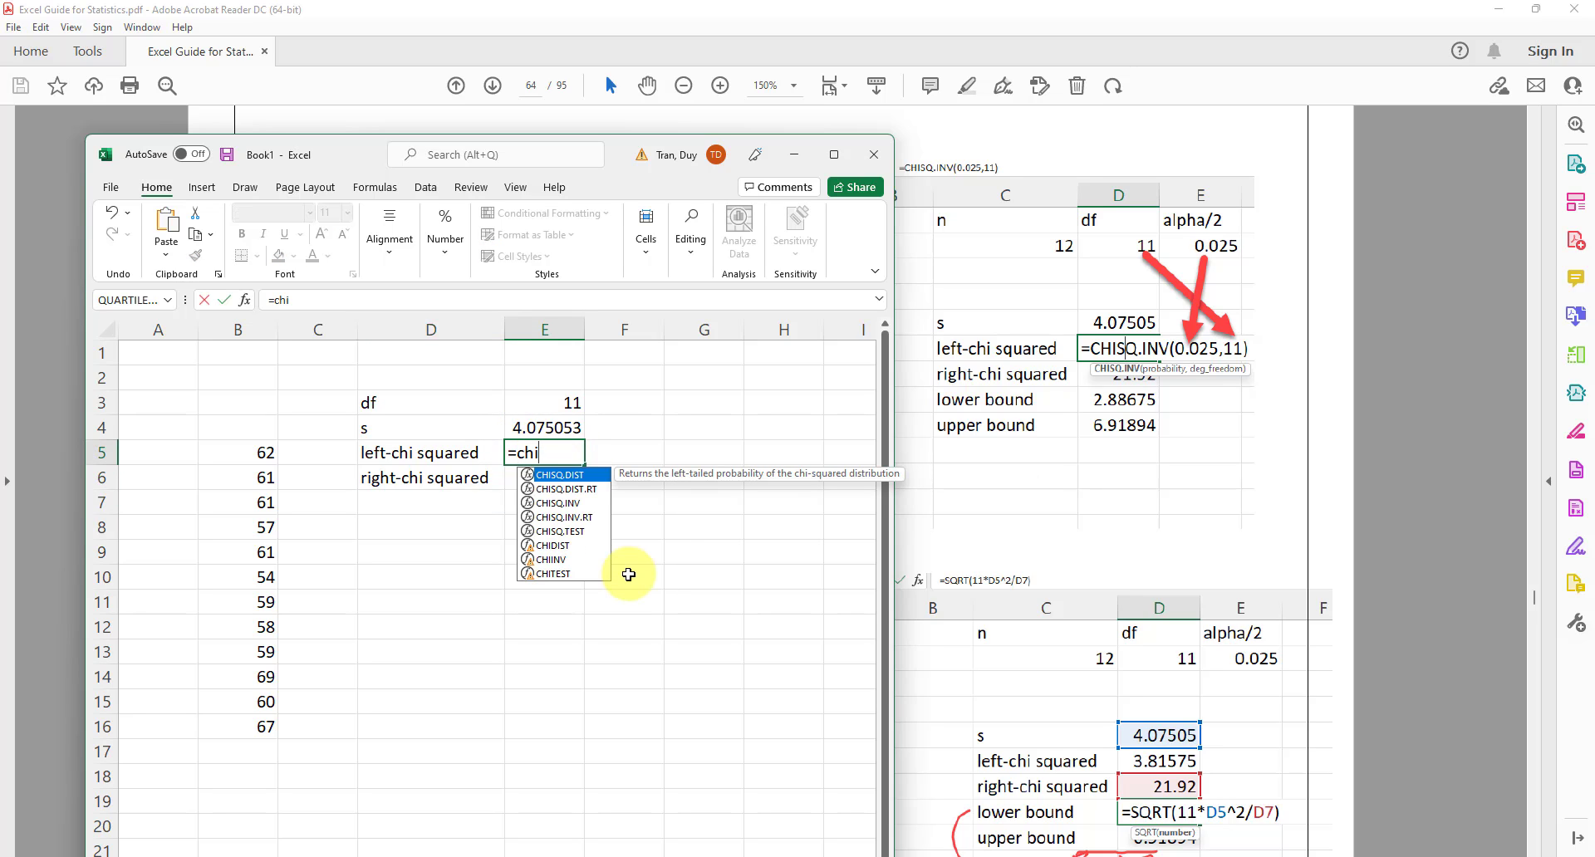
pyautogui.write('sq.')
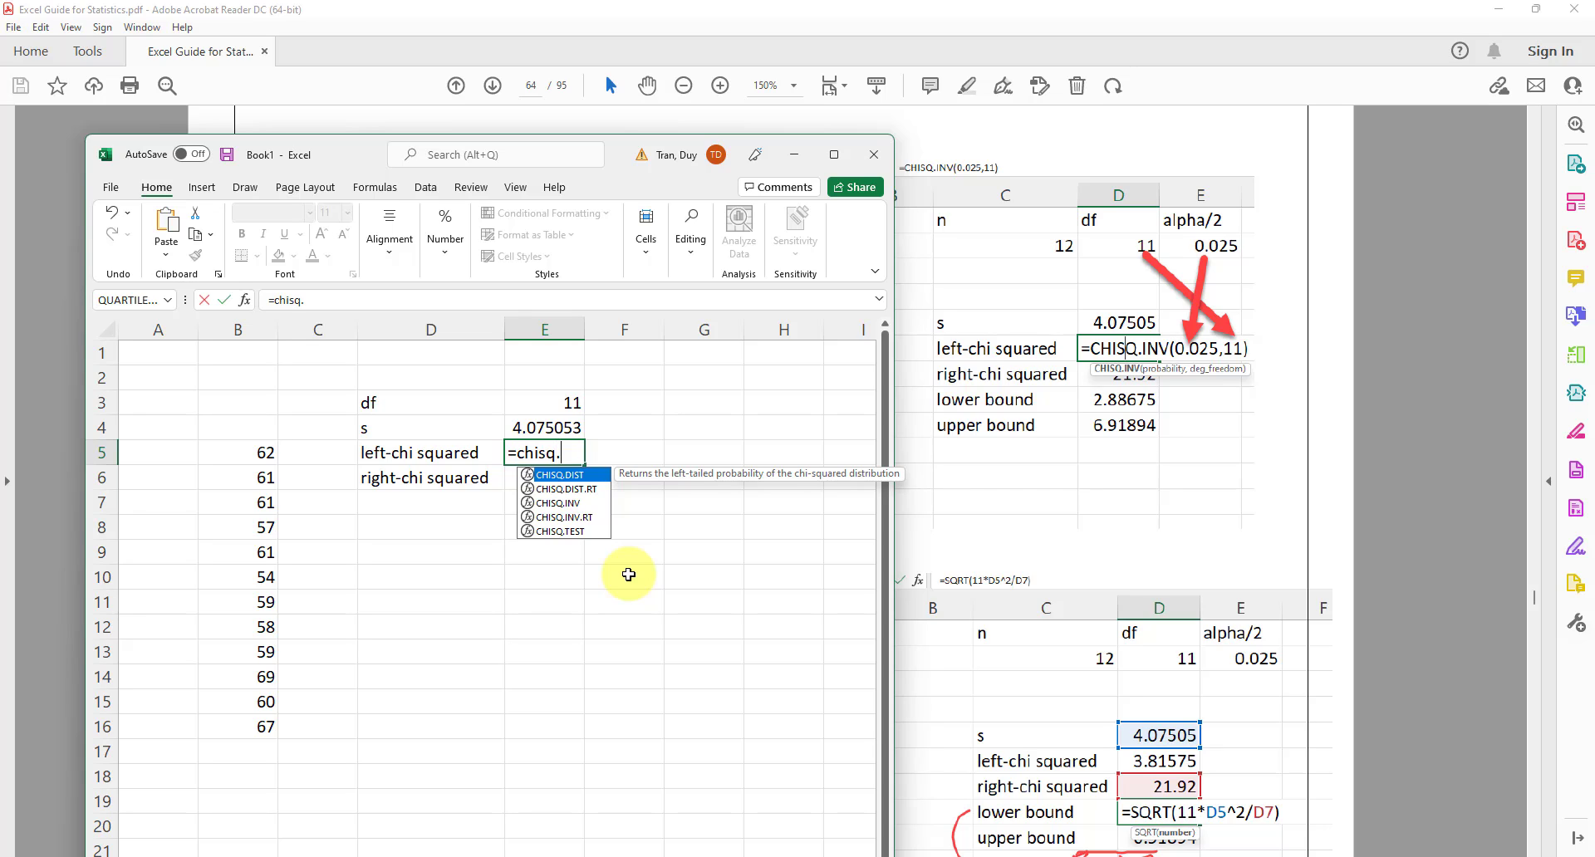
pyautogui.write('inv')
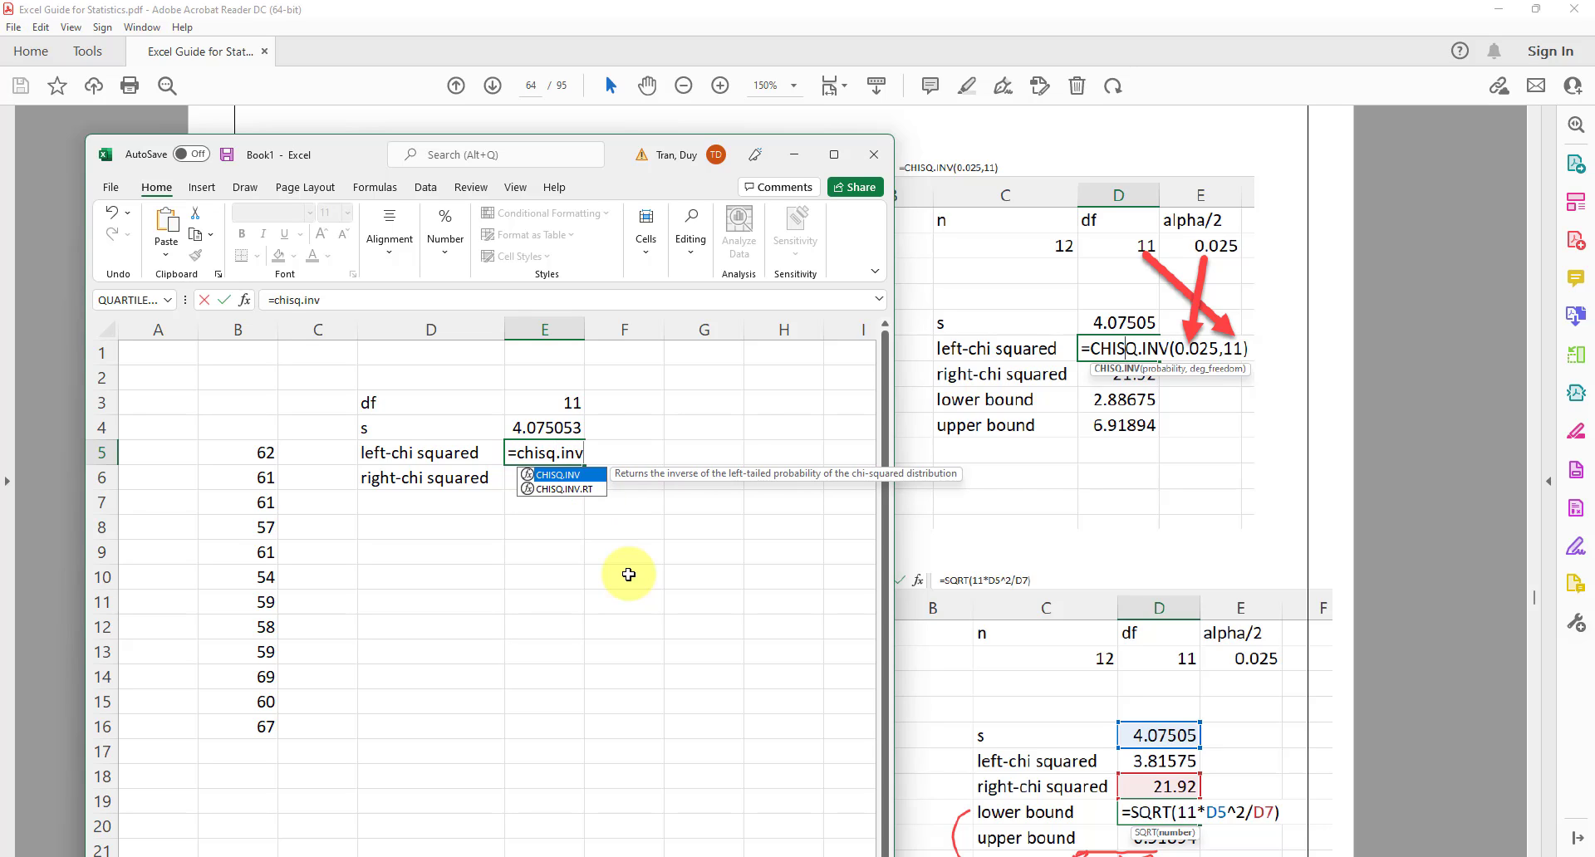
pyautogui.write('(0.025')
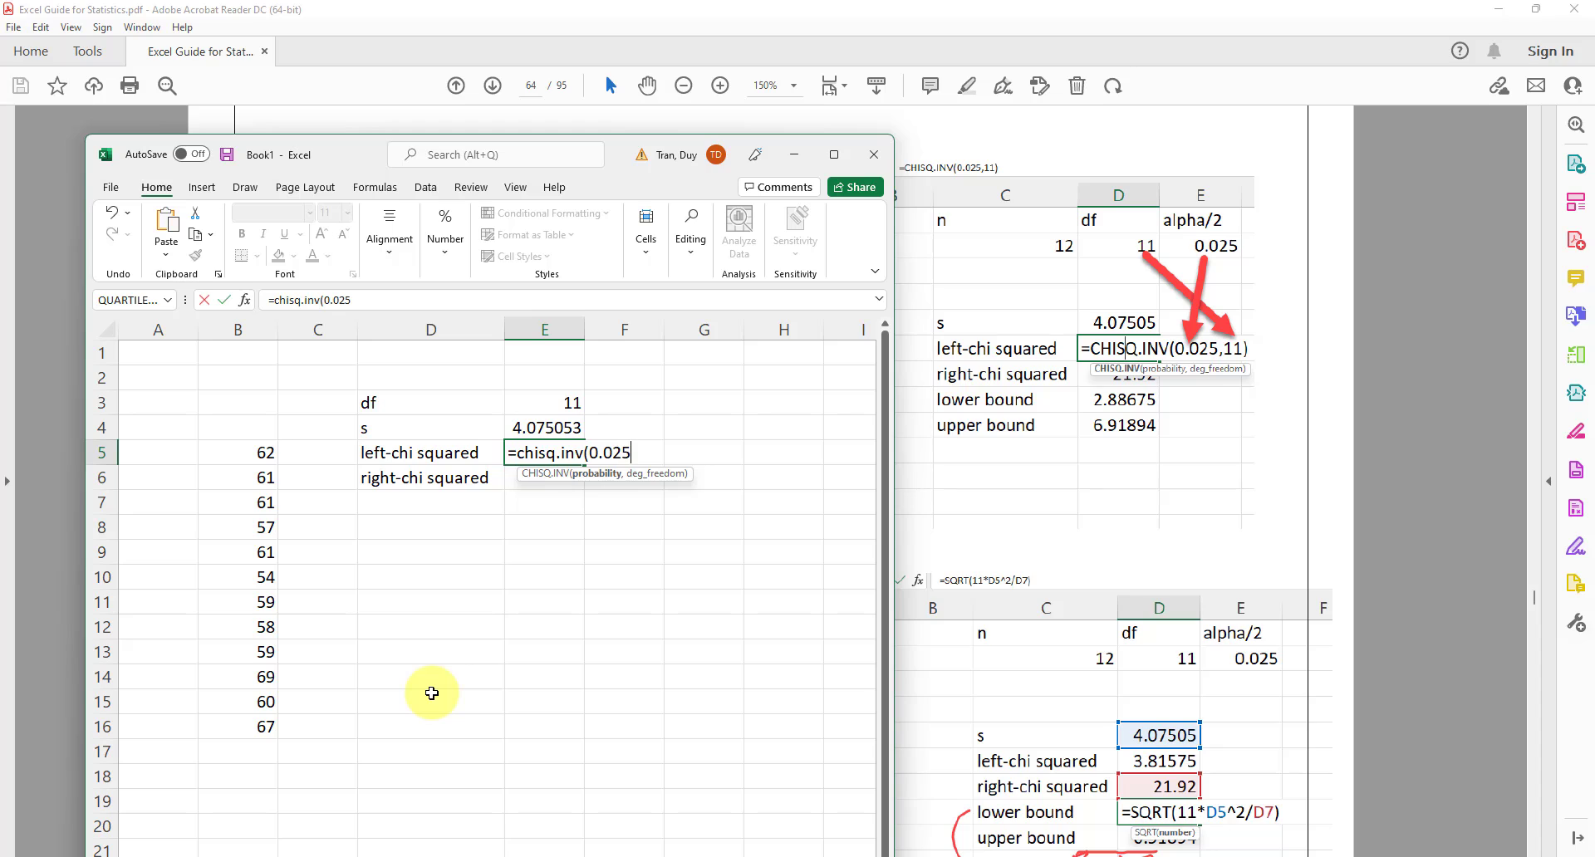
pyautogui.write(',')
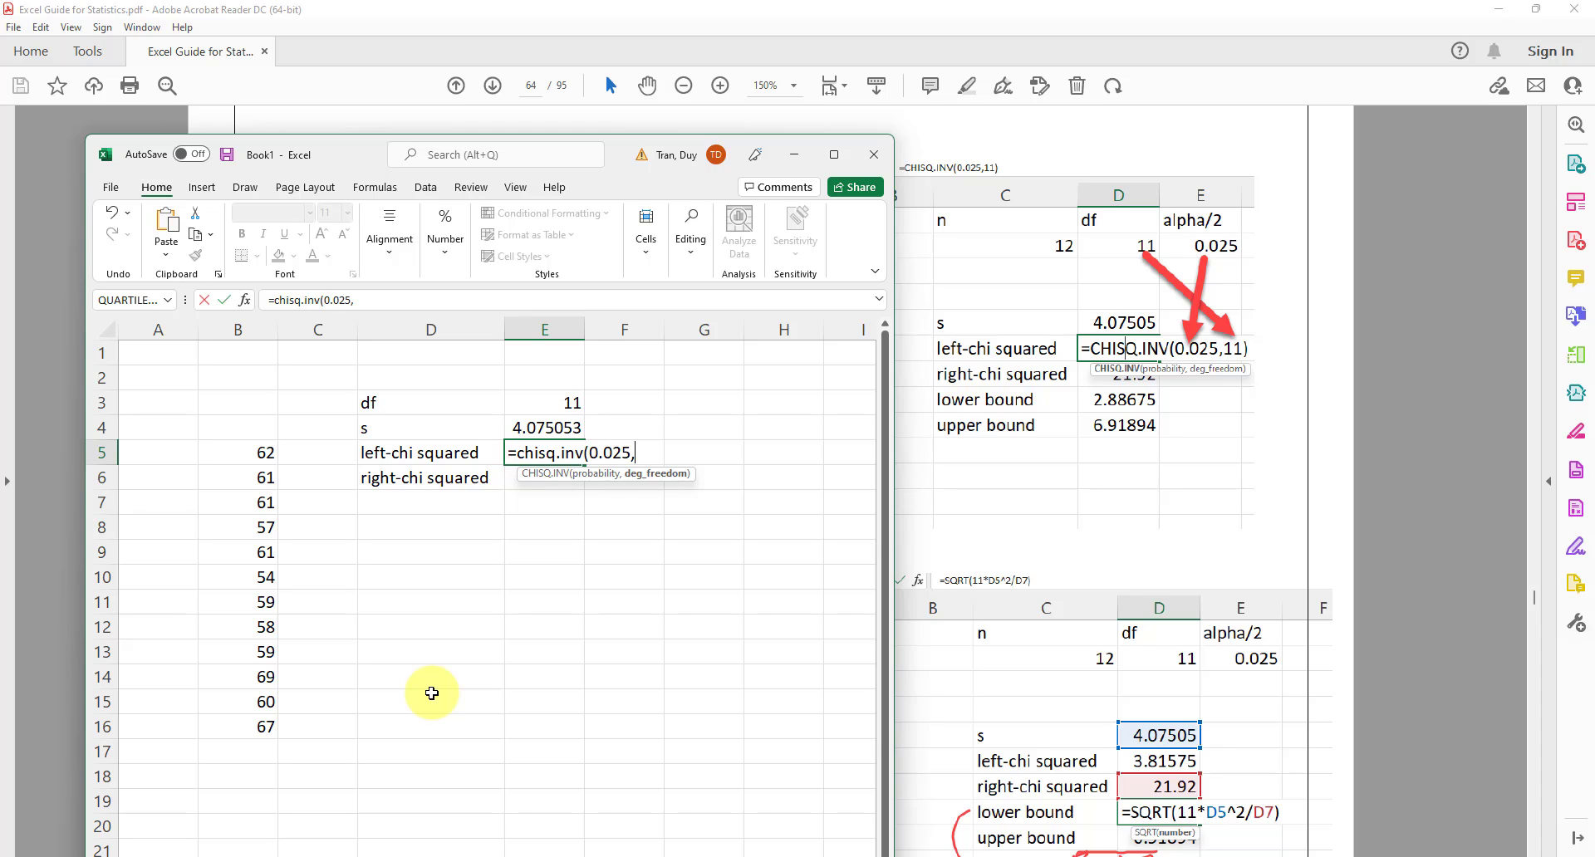
pyautogui.click(562, 405)
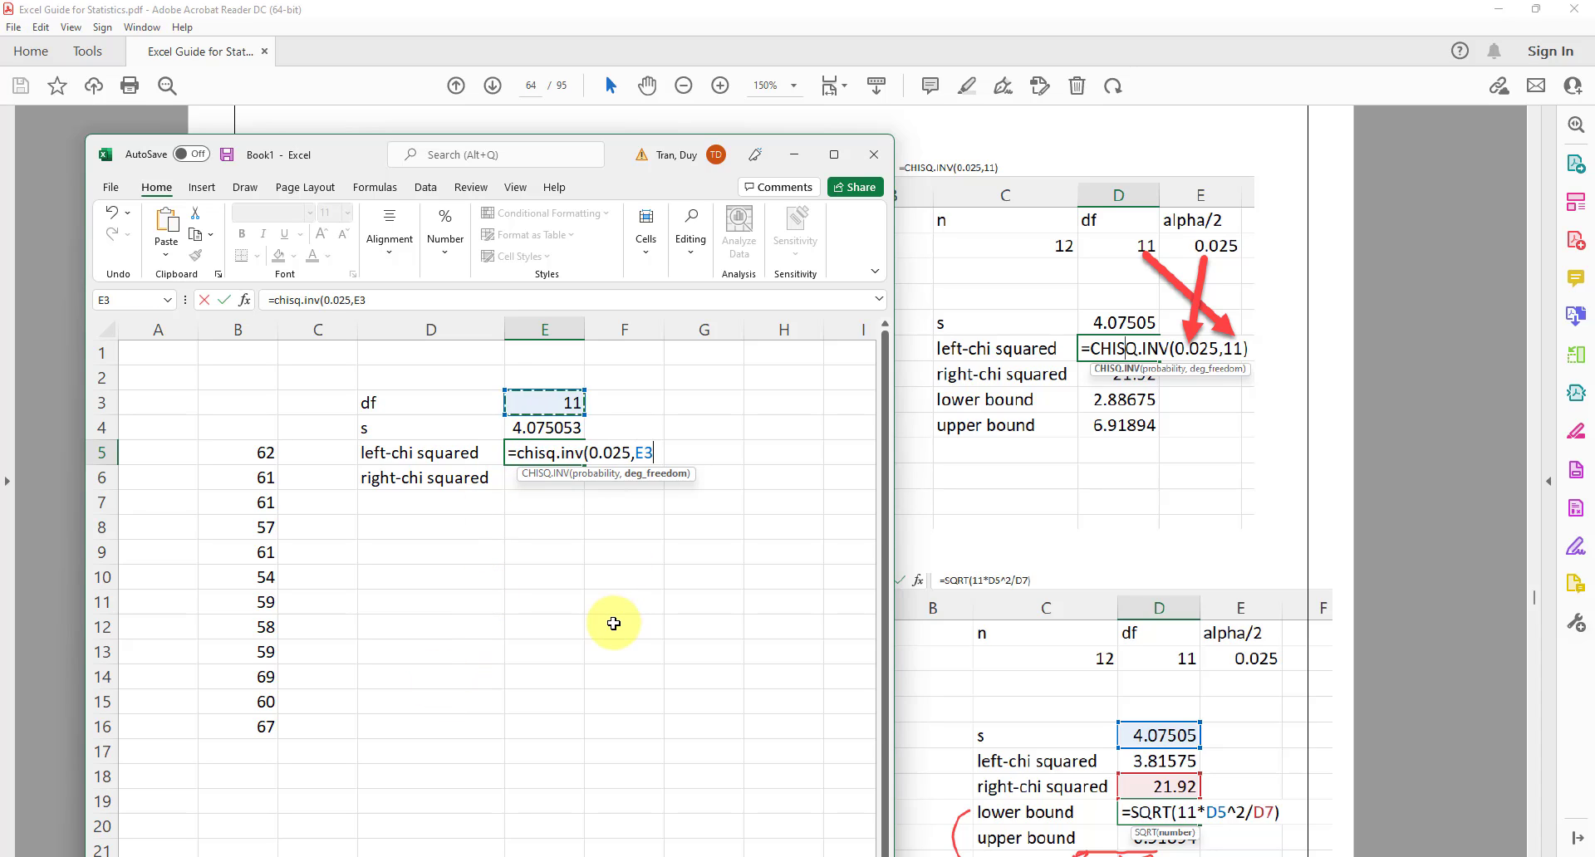
pyautogui.write(')')
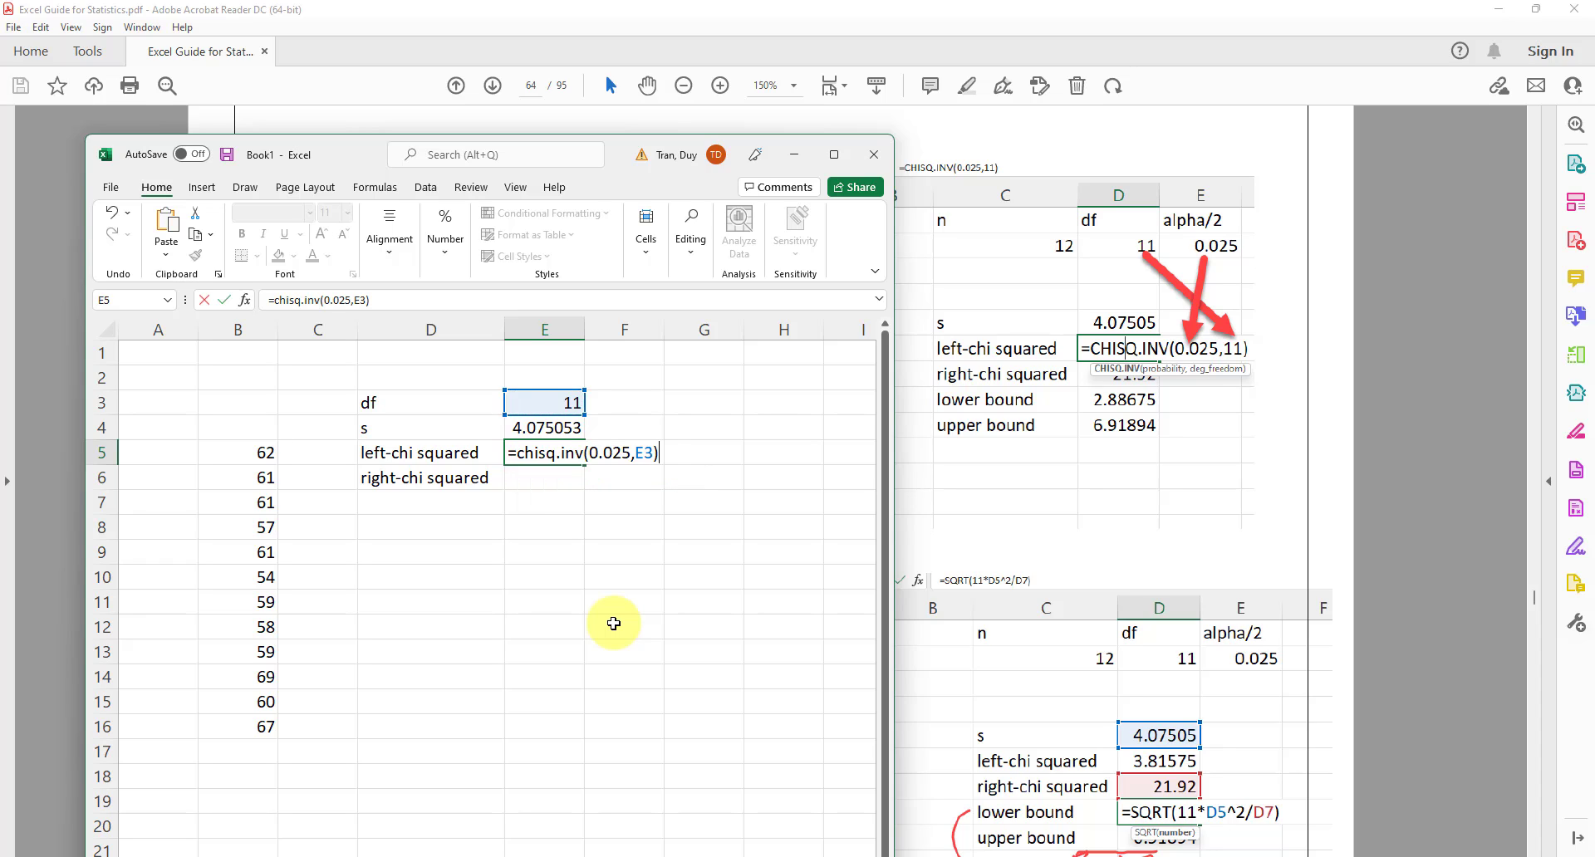
pyautogui.press('Return')
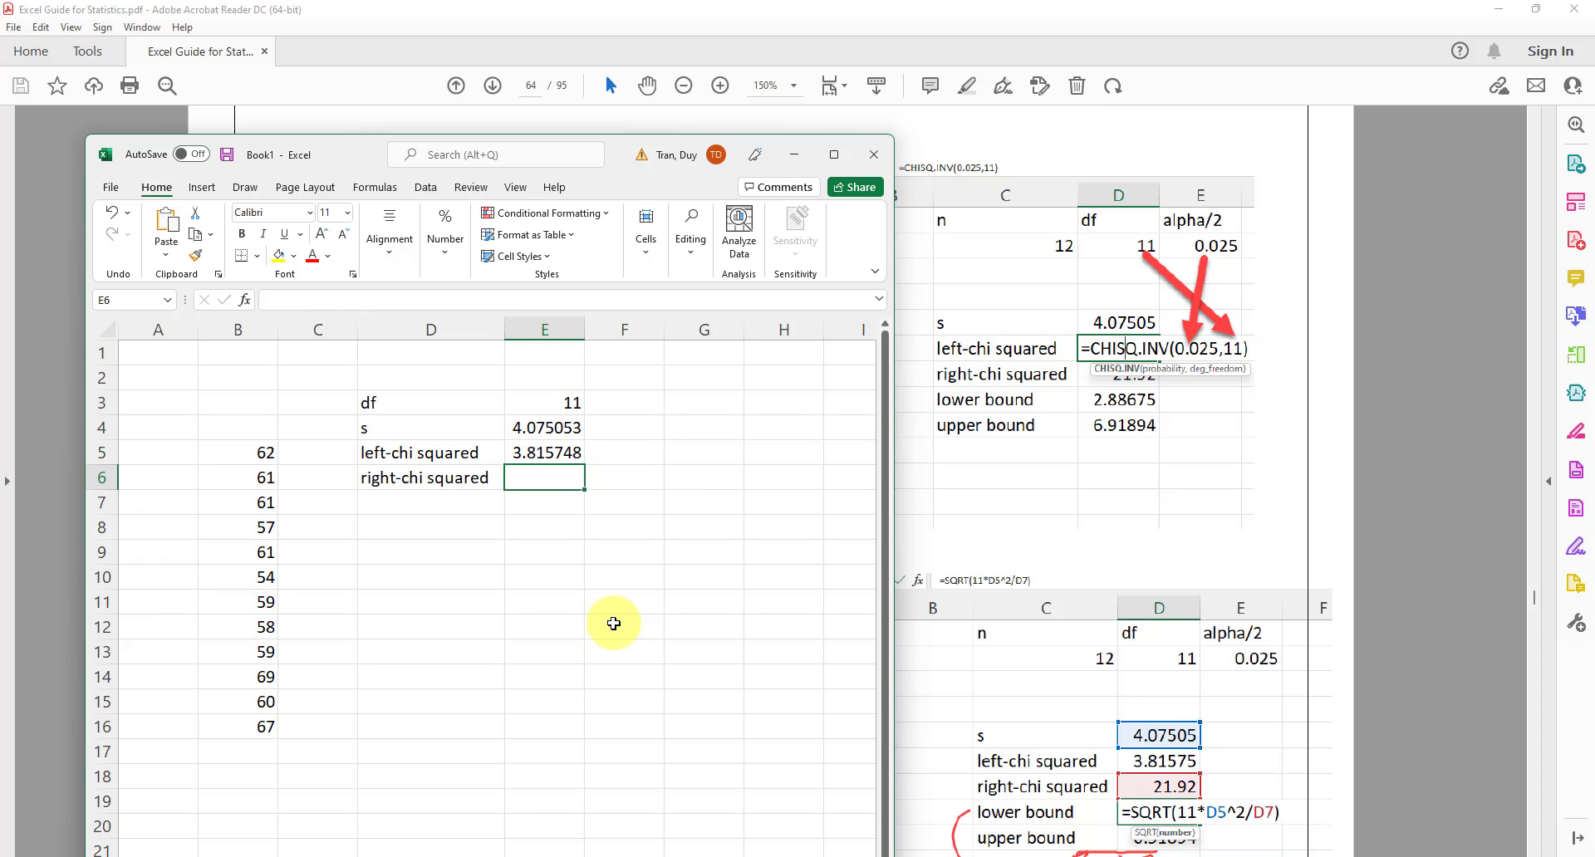
# Calculate the right chi-squared critical value in E6 with =chisq.inv.rt(0.025,E3), and go to cell D7
pyautogui.write('=')
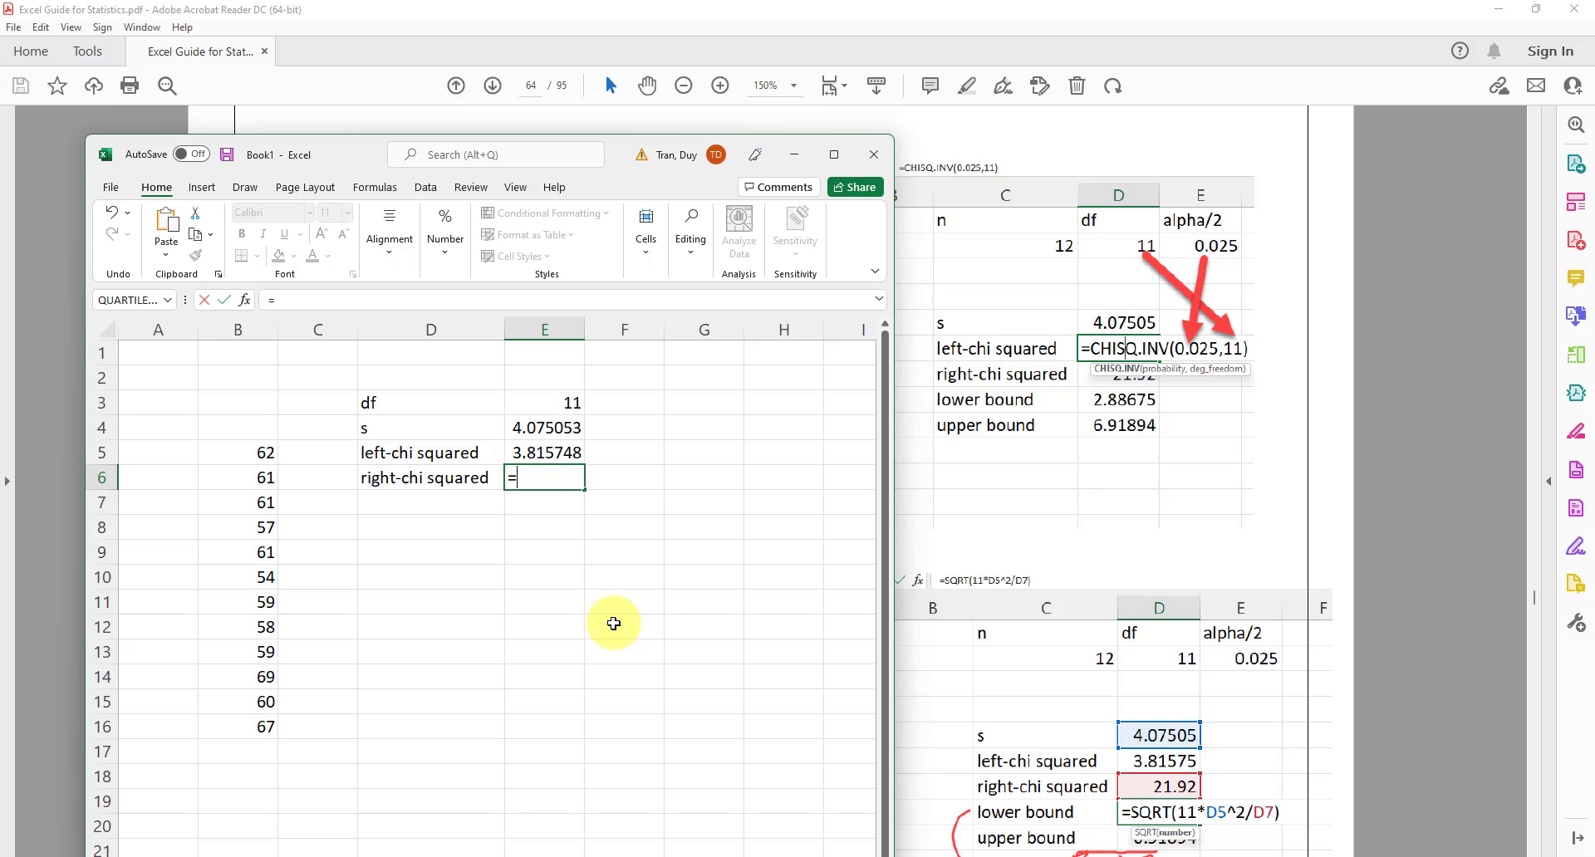
pyautogui.write('s')
pyautogui.press('BackSpace')
pyautogui.write('chis')
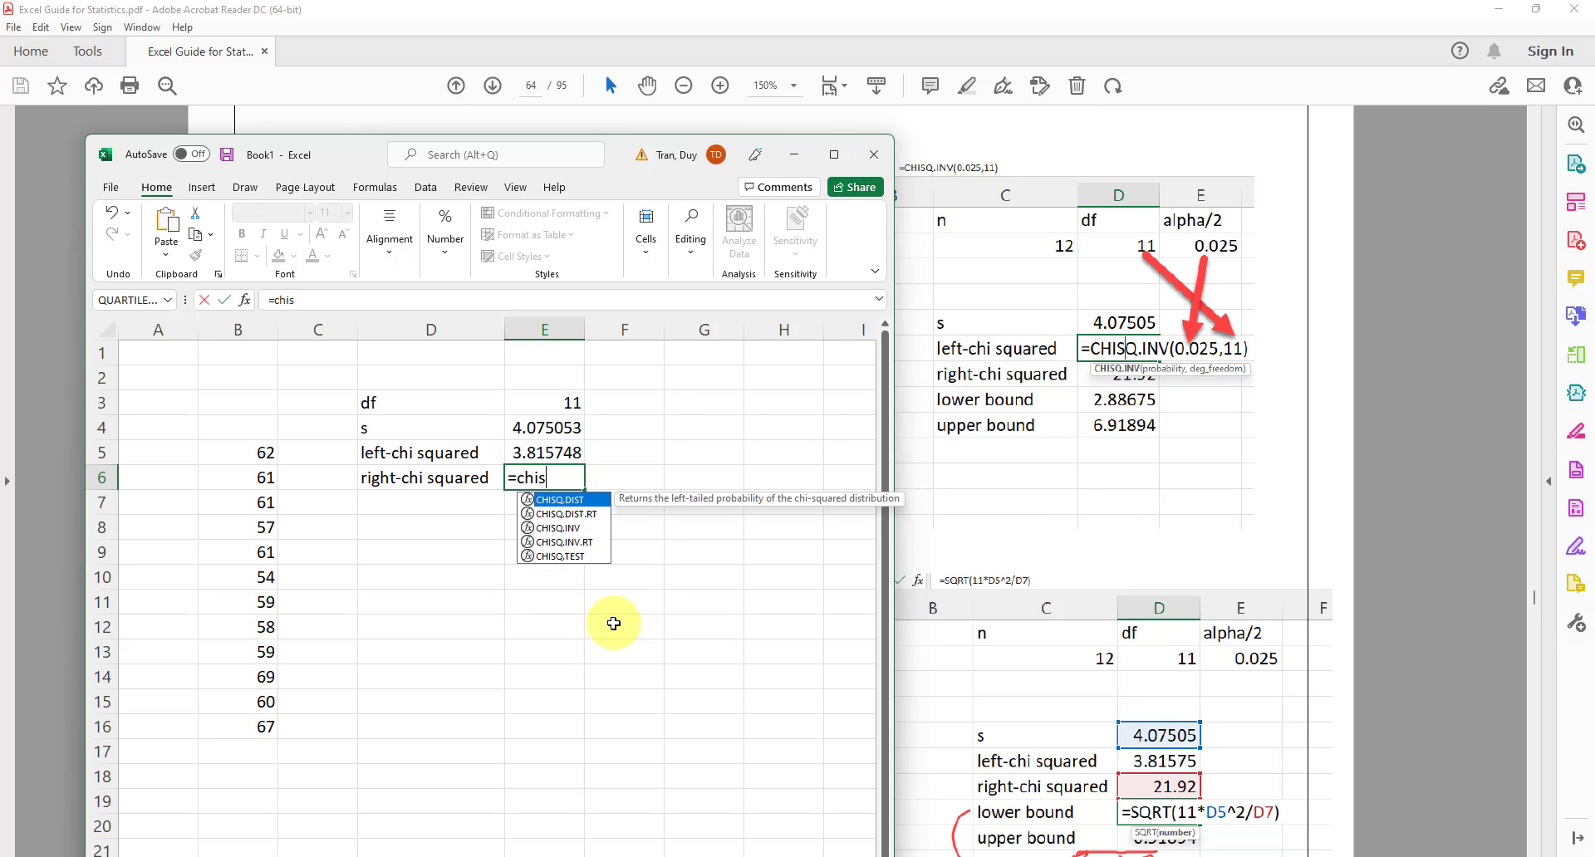
pyautogui.write('q.in')
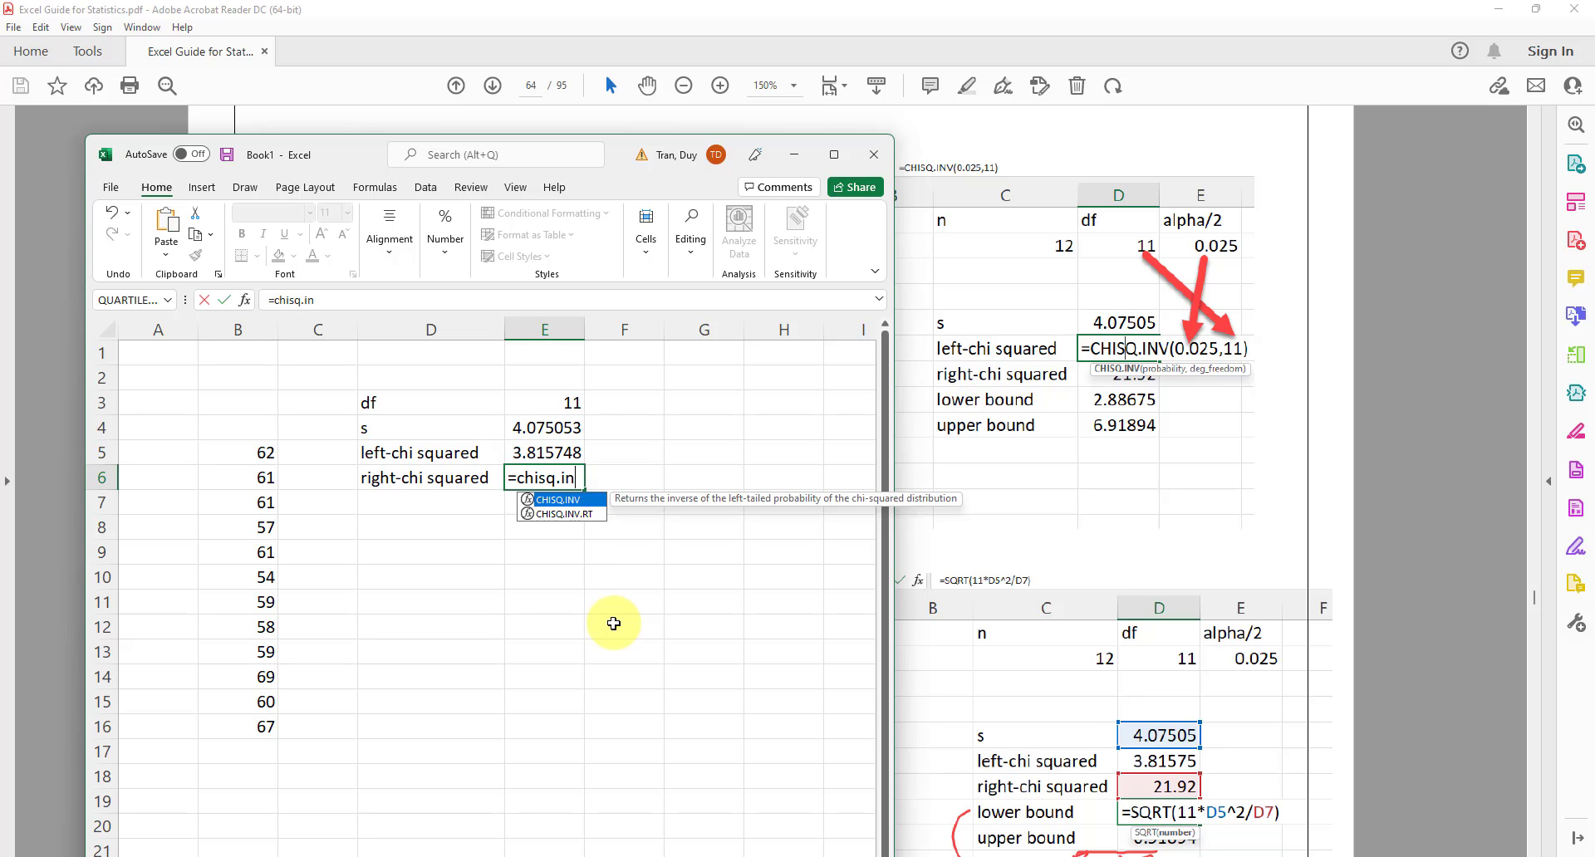
pyautogui.write('v.rt')
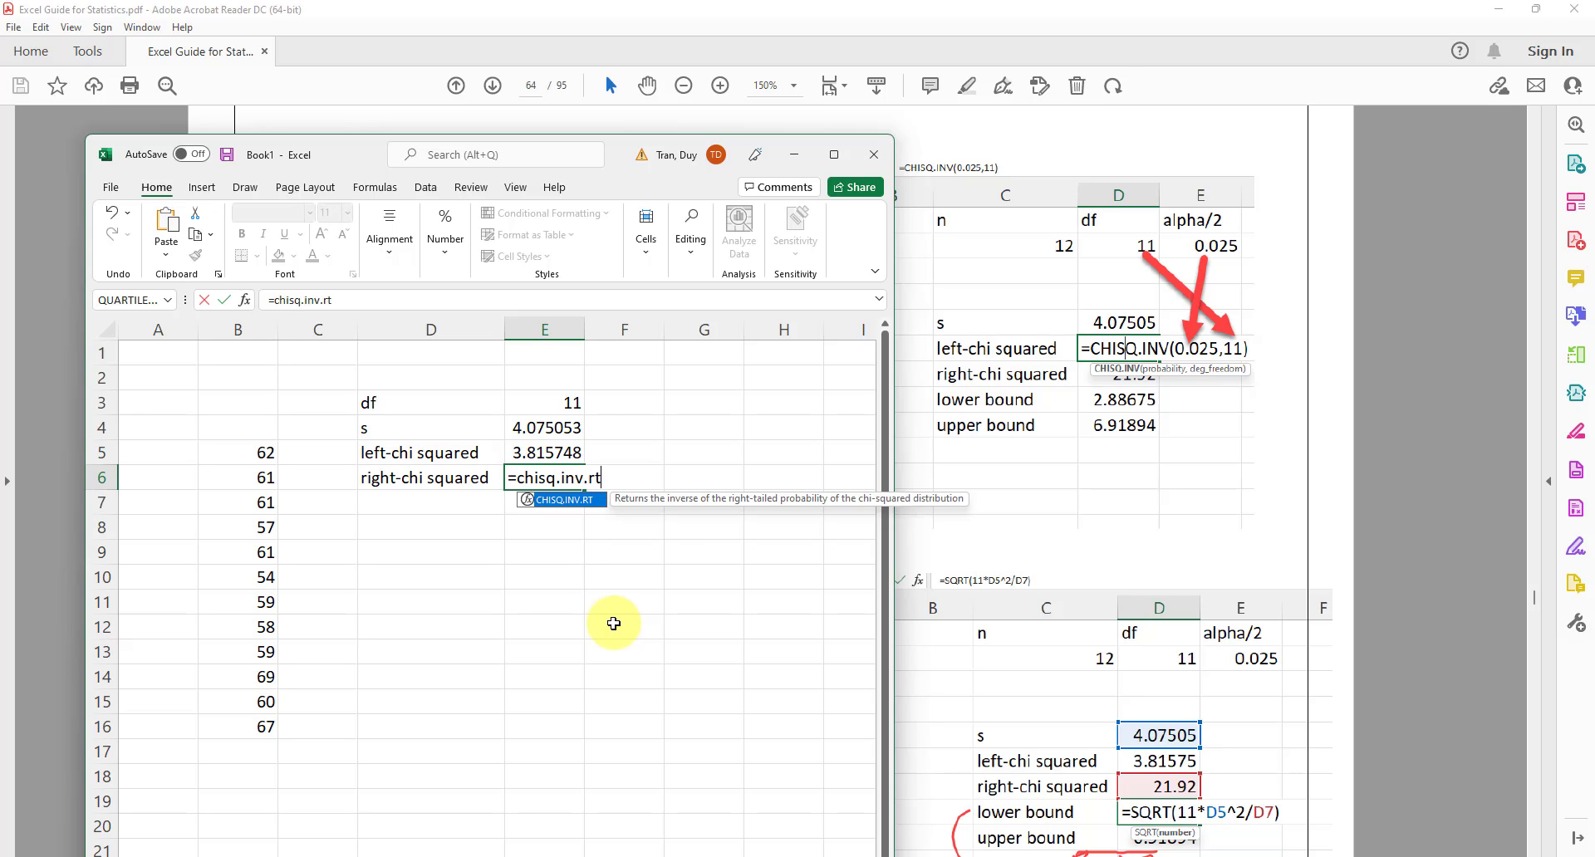
pyautogui.write('(')
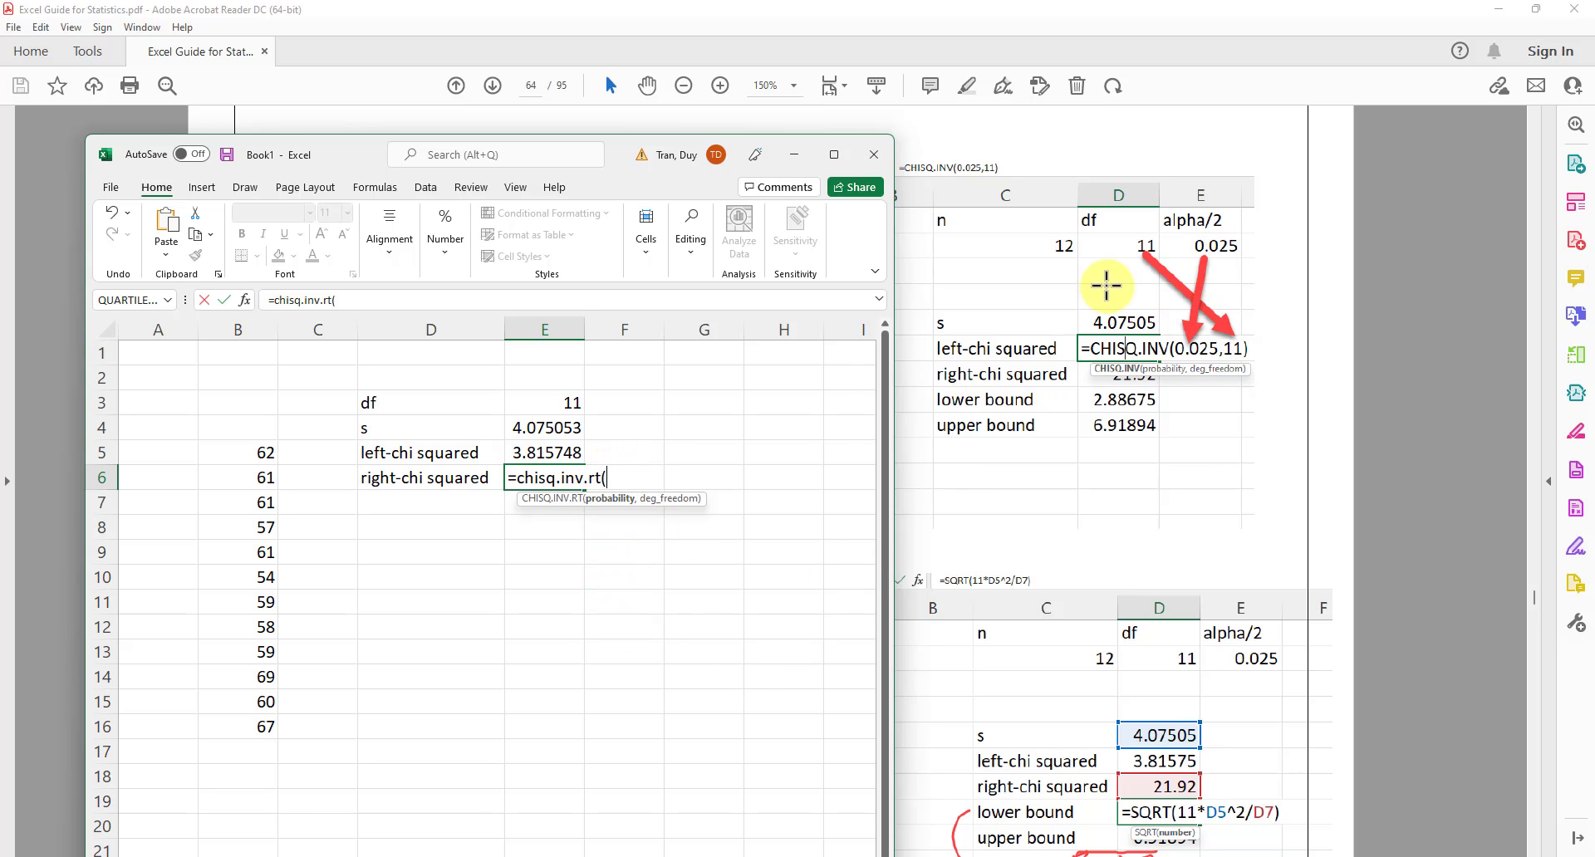
pyautogui.write('0.02')
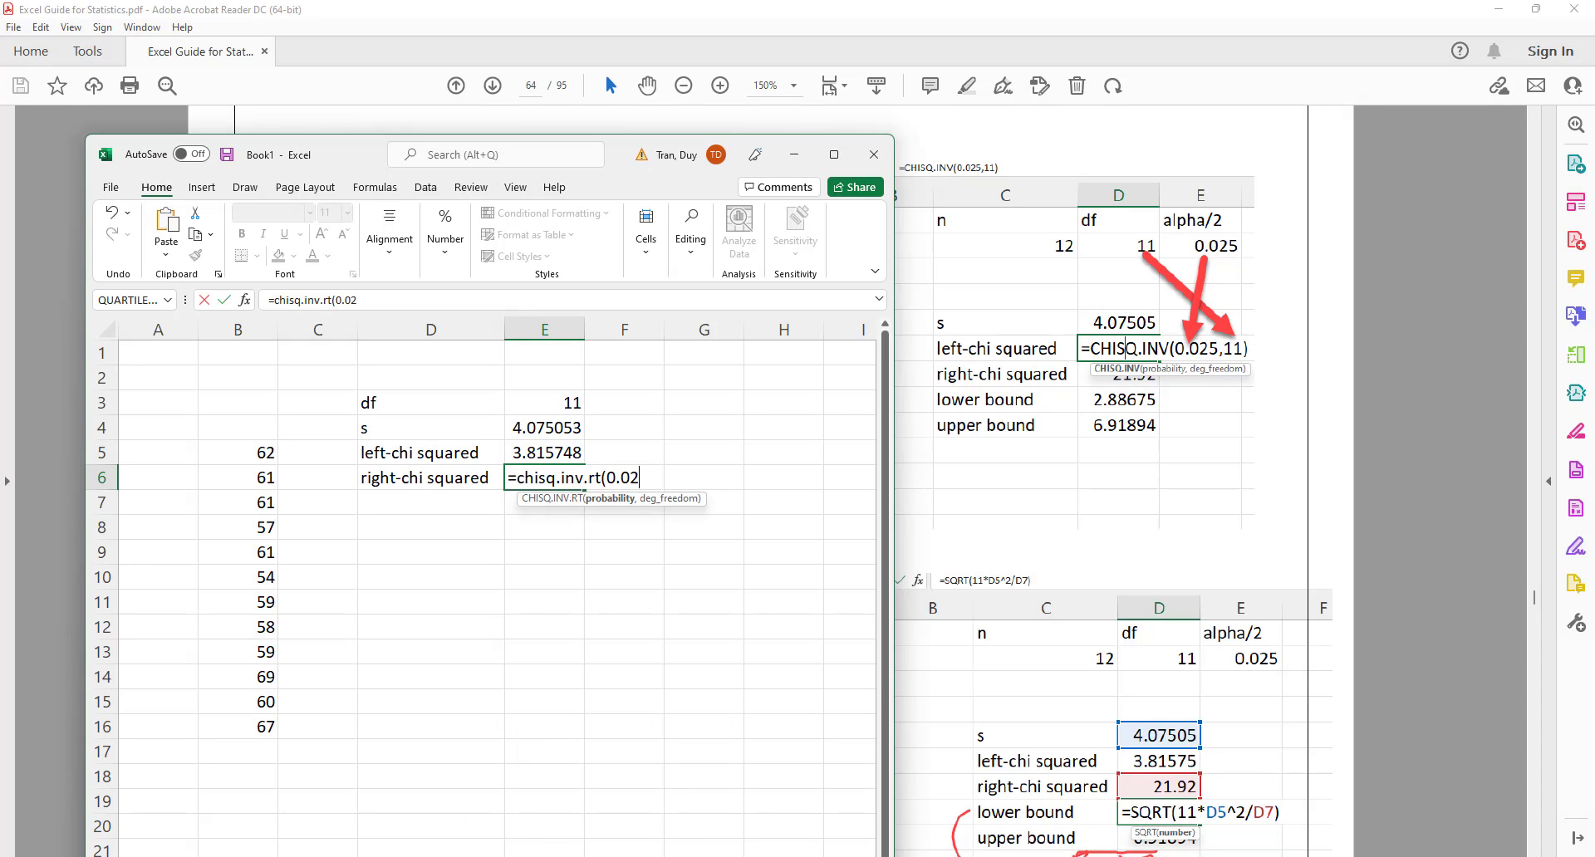
pyautogui.write('5,')
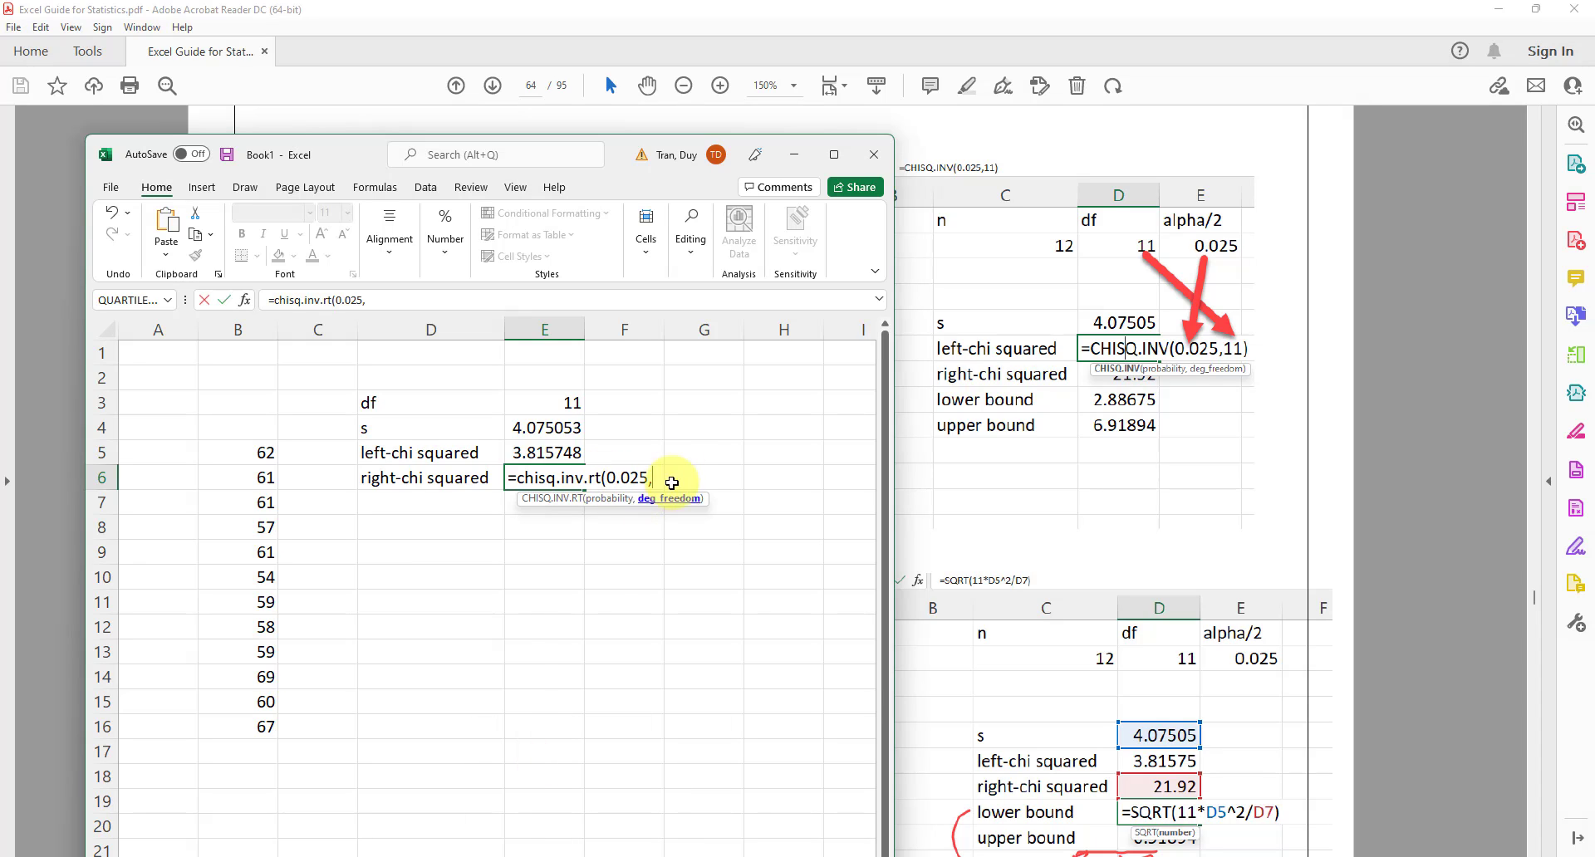
pyautogui.click(563, 410)
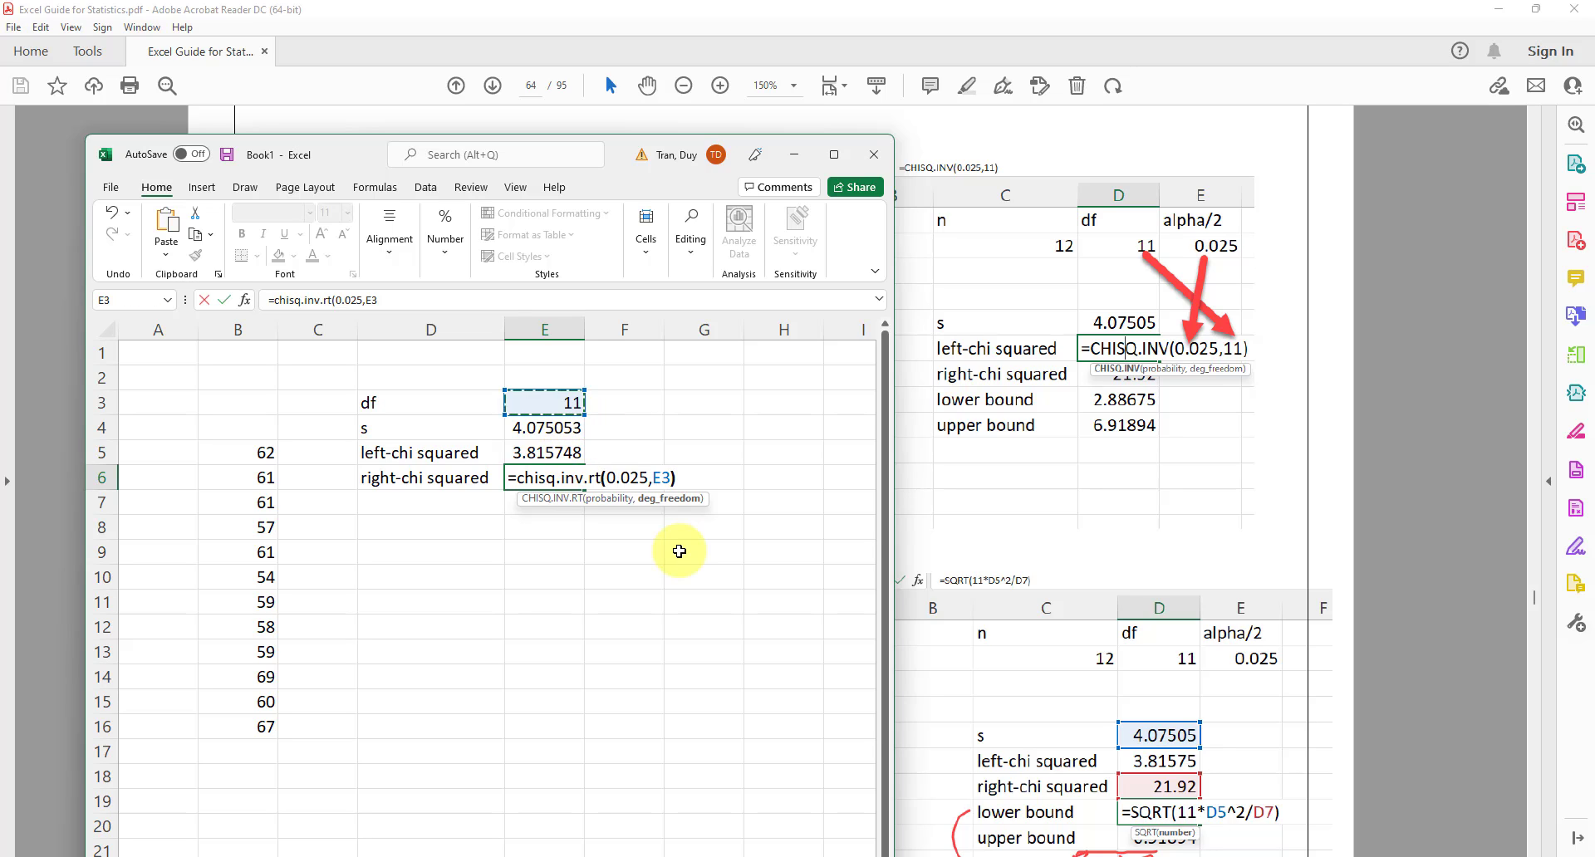
pyautogui.write(')')
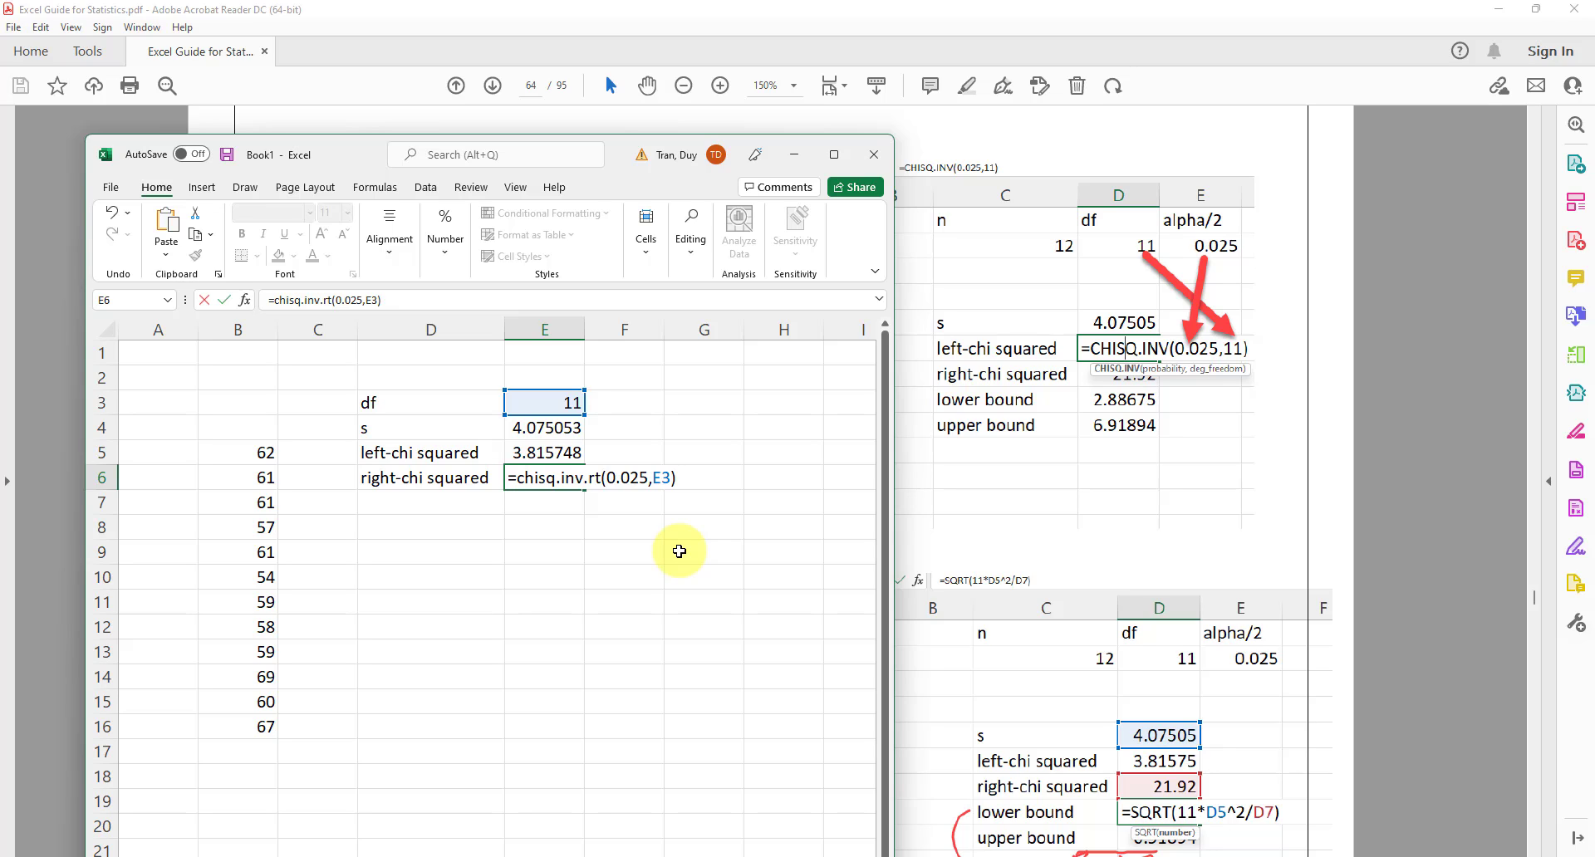
pyautogui.press('Return')
pyautogui.press('Left')
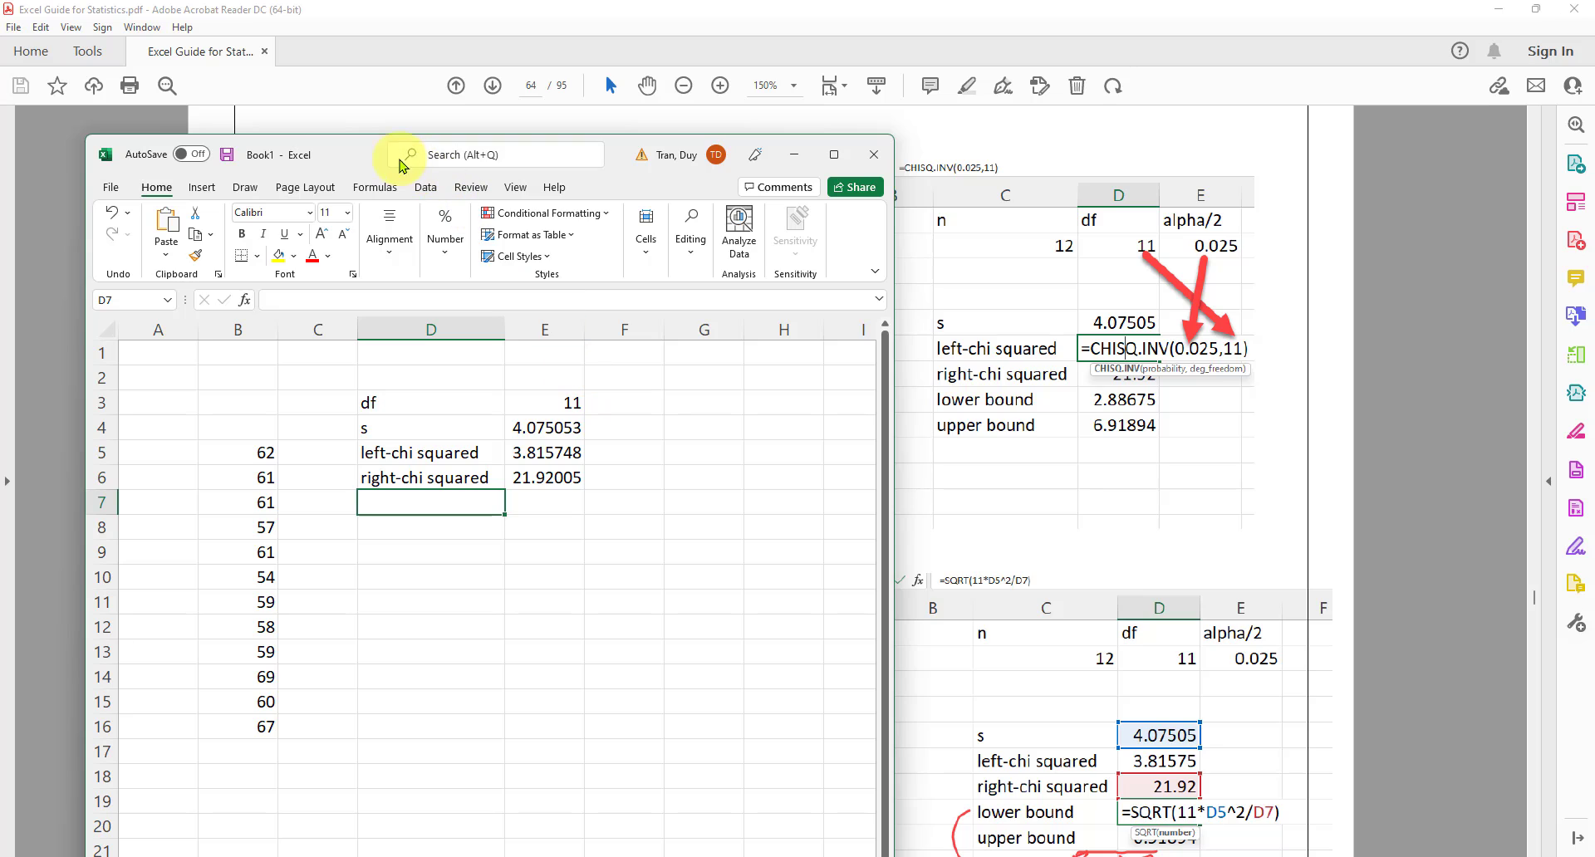
# Move the workbook window aside to uncover the guide, and label cell D7 "lower bound" and cell D8 "upper bound"
pyautogui.moveTo(362, 161); pyautogui.dragTo(1119, 168)
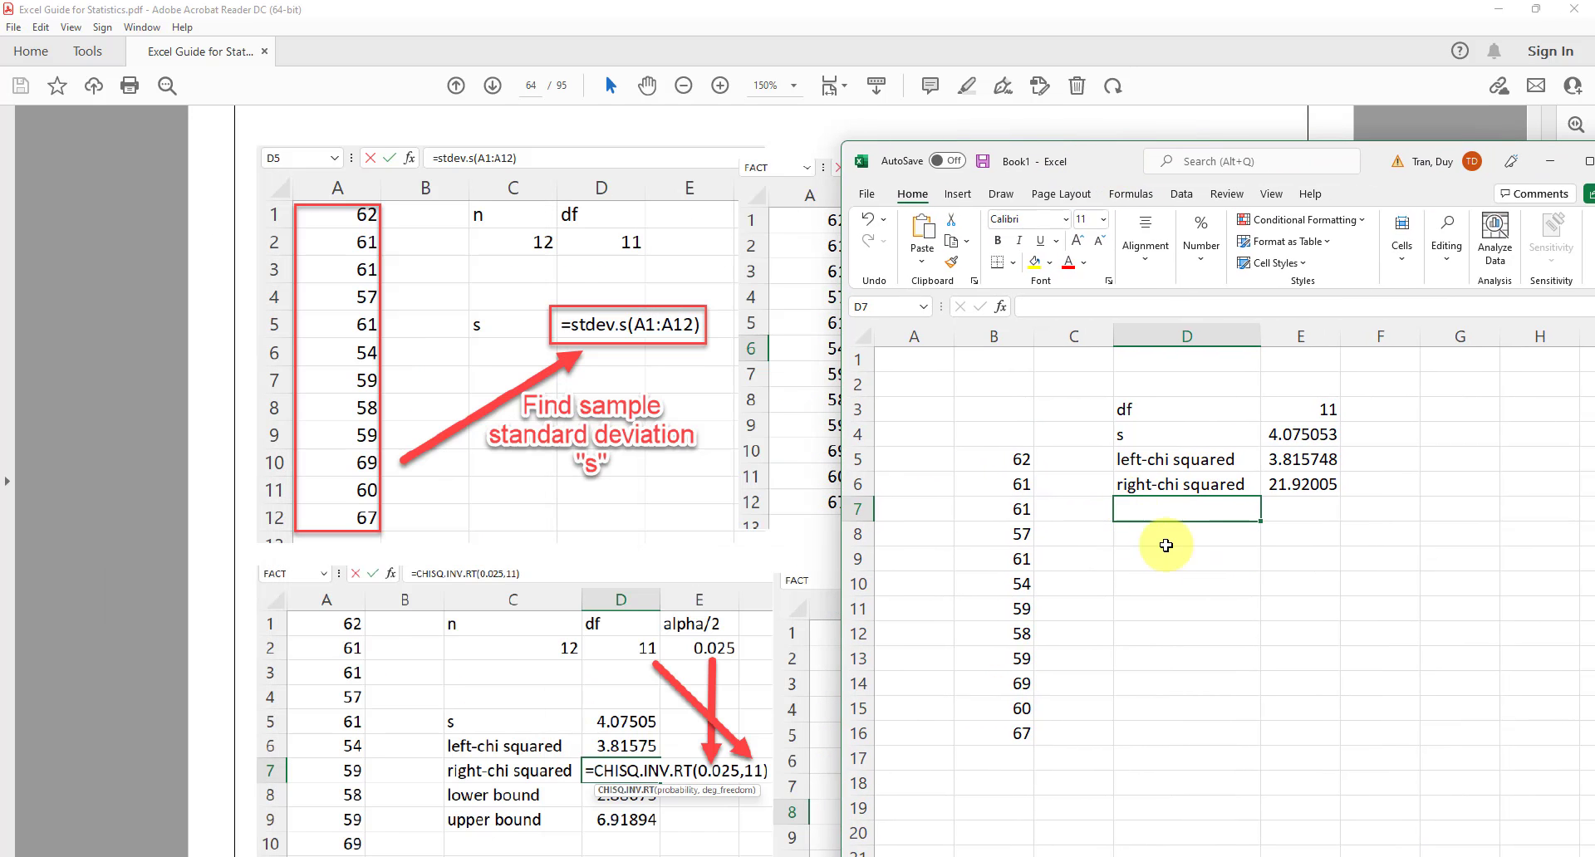
pyautogui.write('lower')
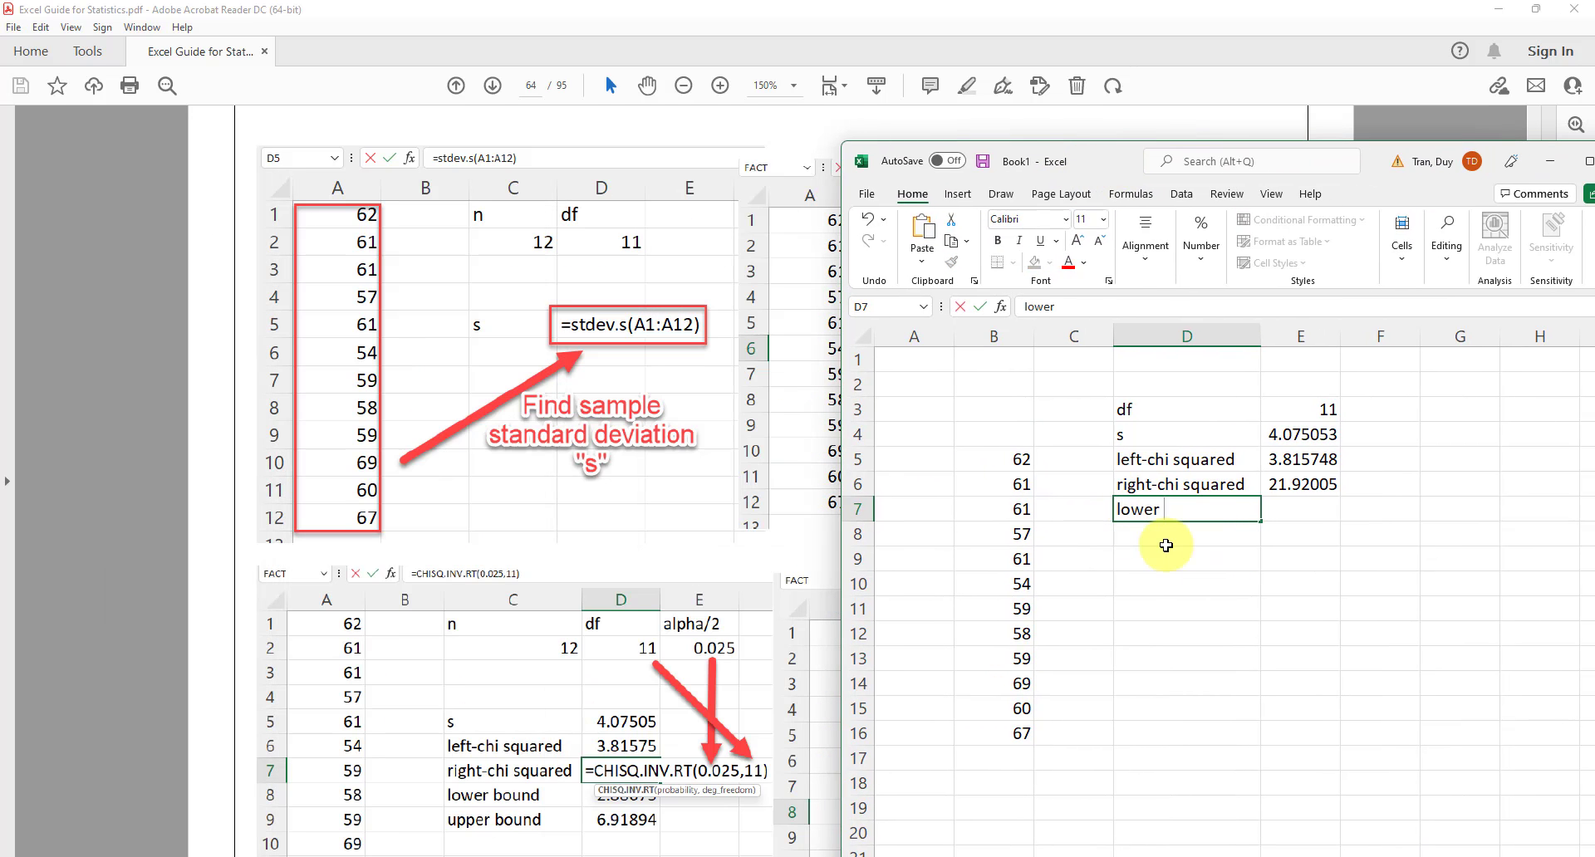
pyautogui.write(' bound')
pyautogui.press('Return')
pyautogui.write('u')
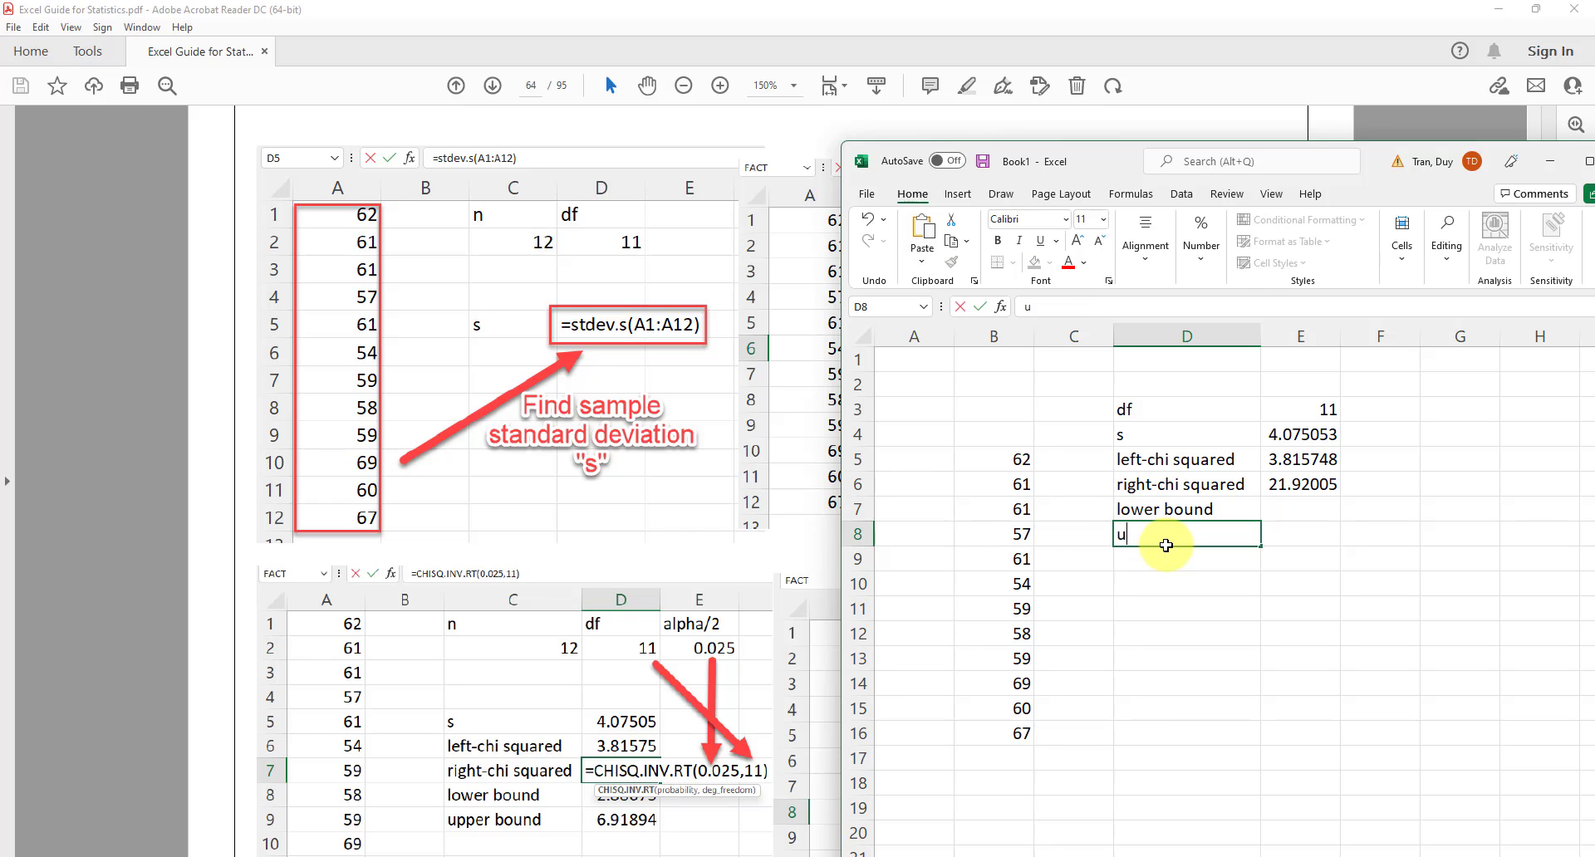
pyautogui.write('pper bound')
pyautogui.press('Return')
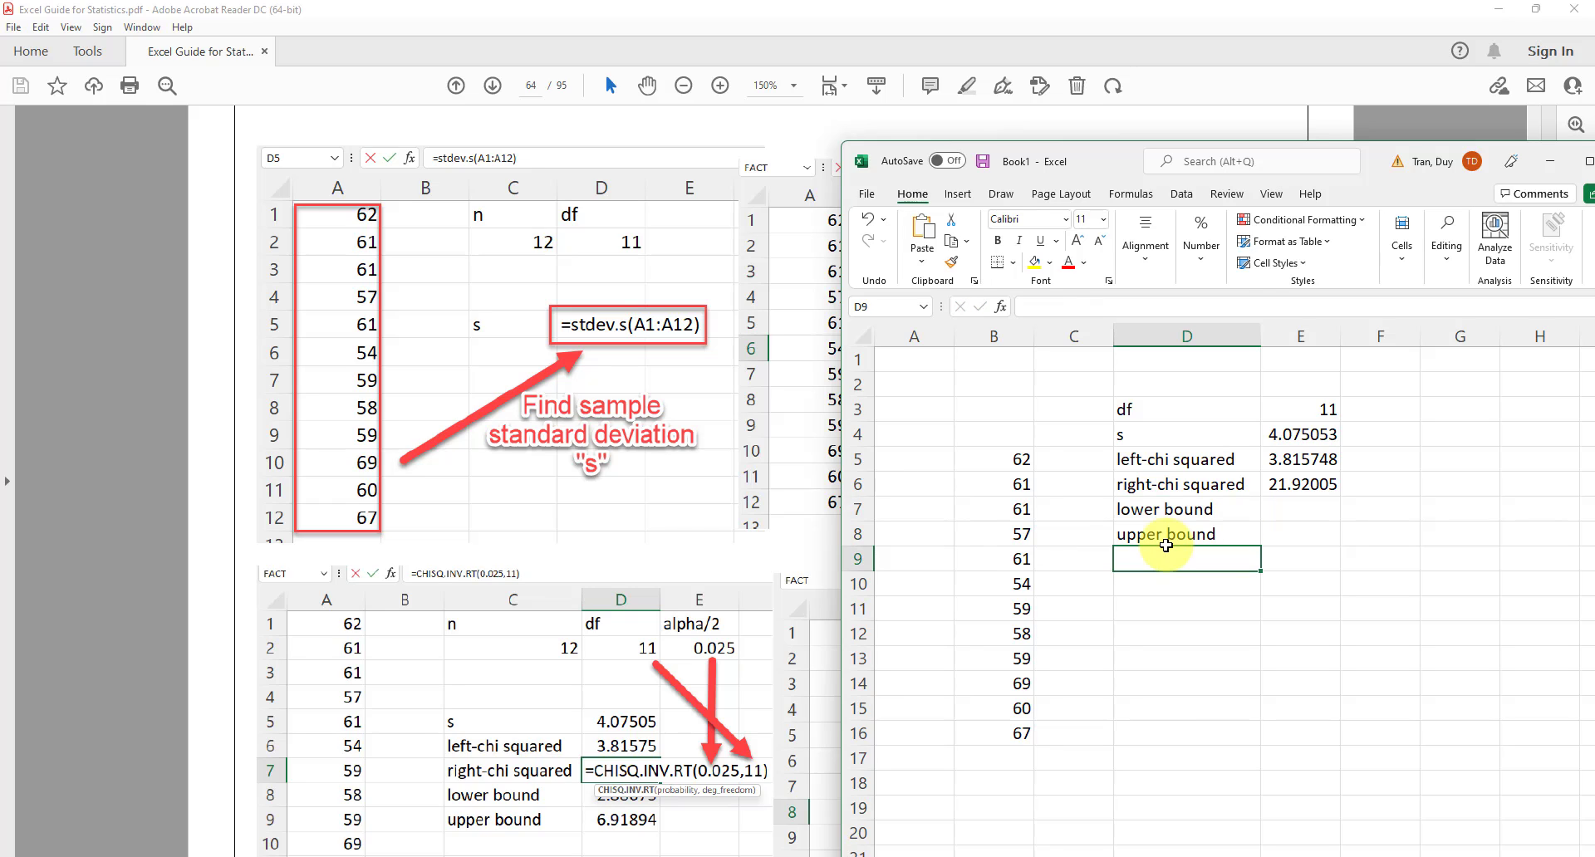
# Calculate the lower bound in E7 with =sqrt(E3*E4*E4/E6), following the guide's "For Standard Deviation σ" formula
pyautogui.scroll(10, 640, 623)
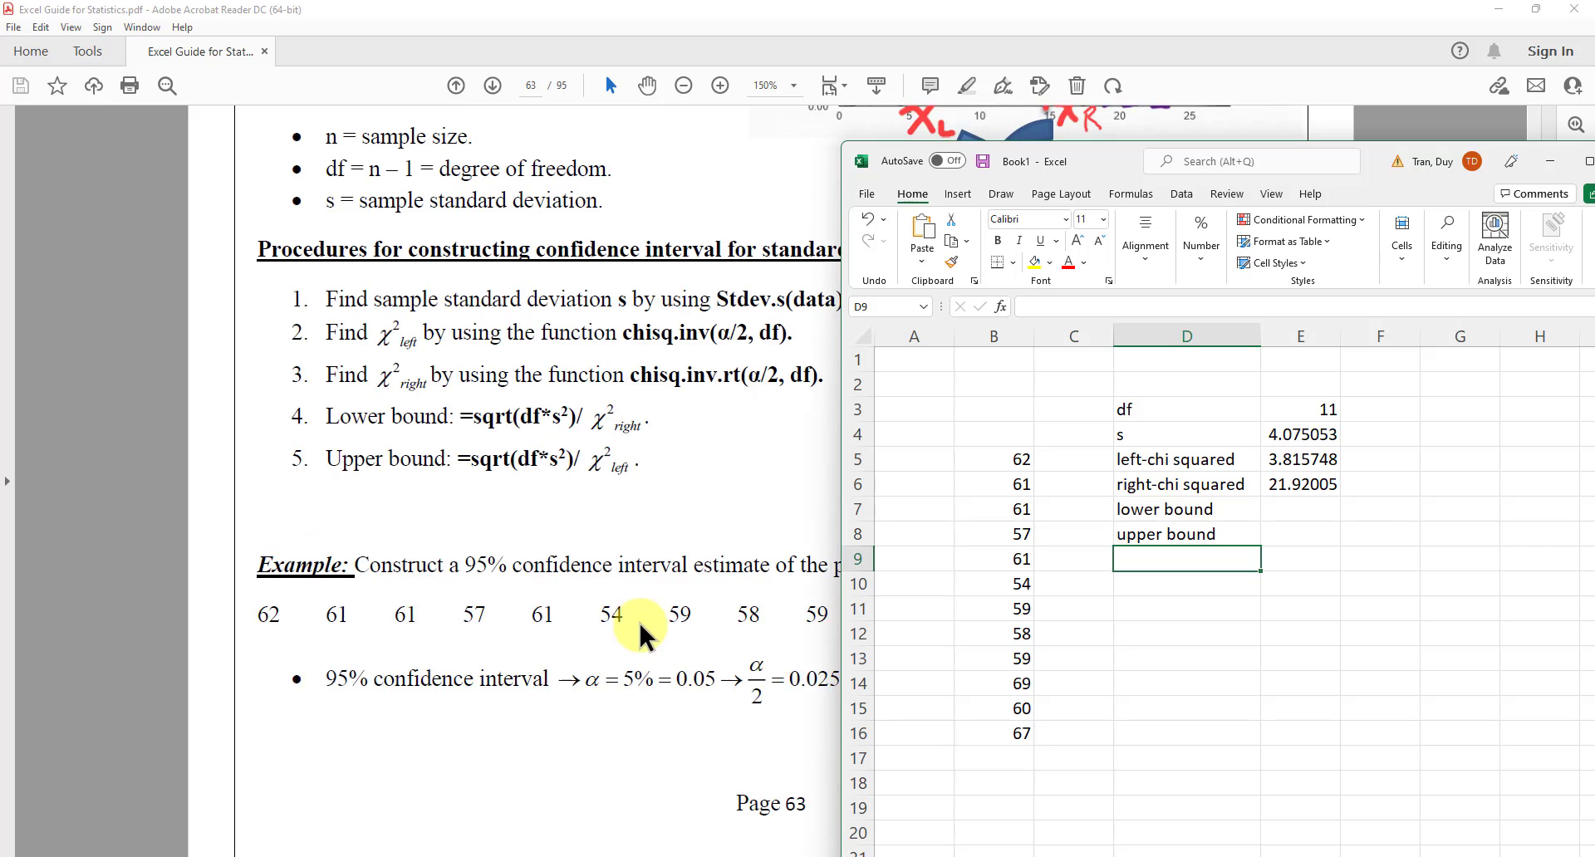
pyautogui.scroll(2, 640, 627)
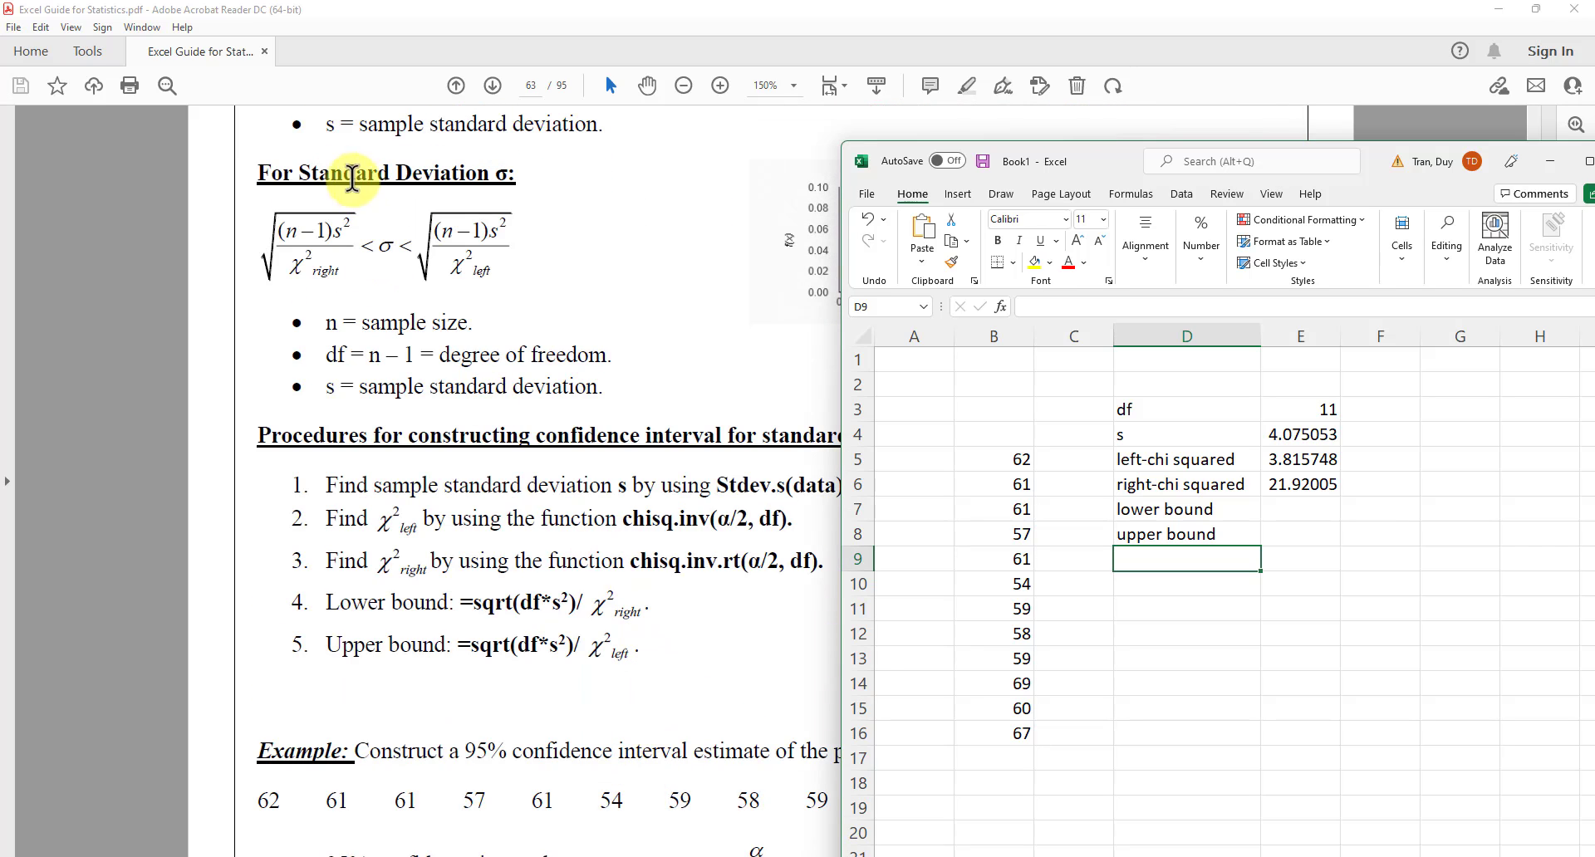
pyautogui.scroll(2, 306, 413)
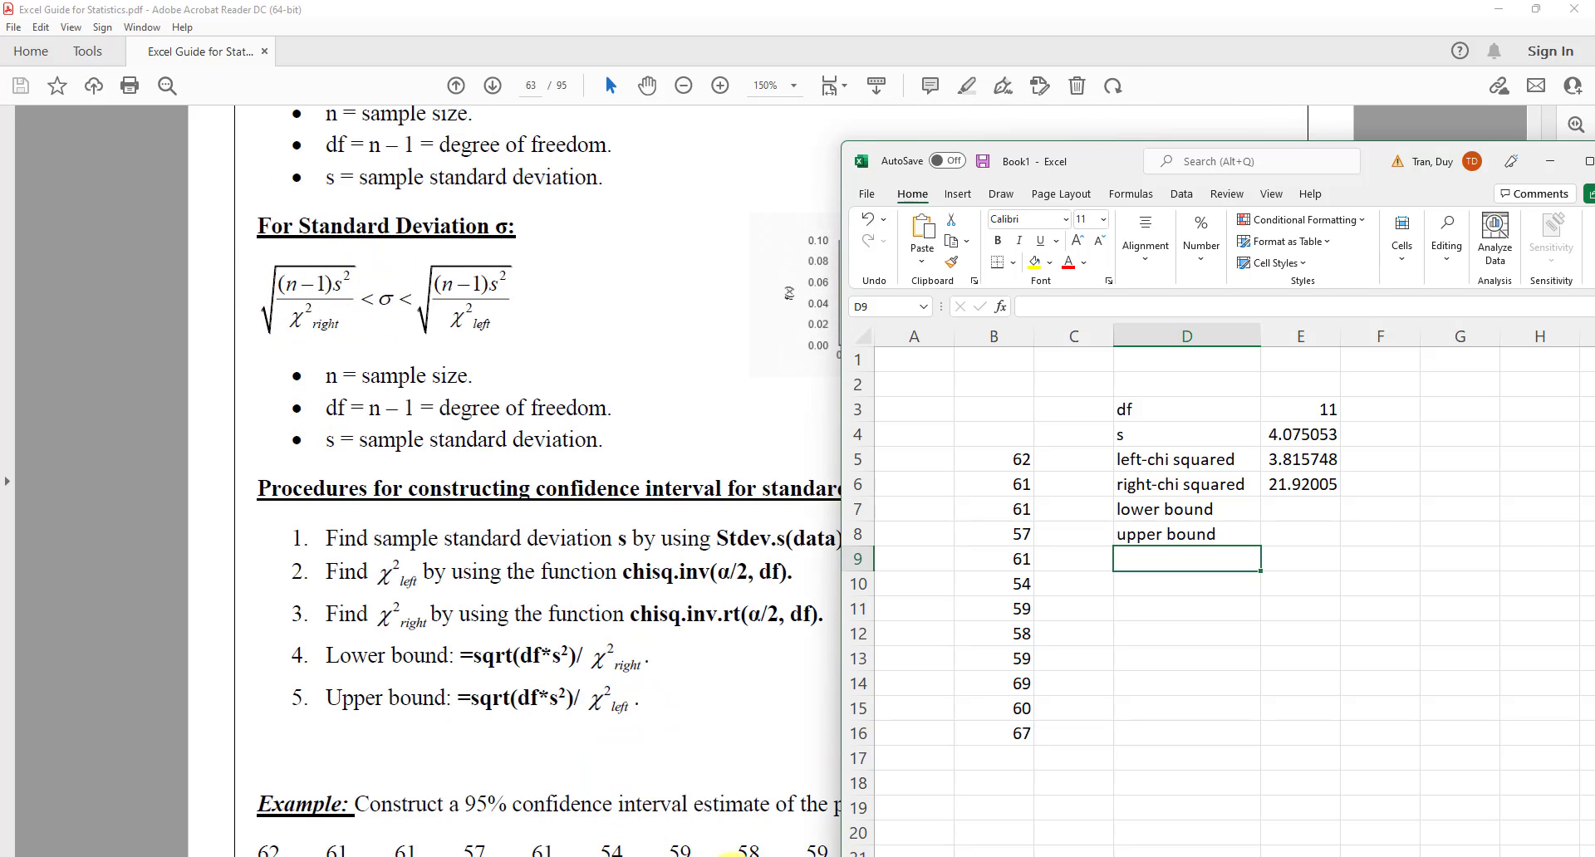
pyautogui.press('Up')
pyautogui.press('Up')
pyautogui.press('Right')
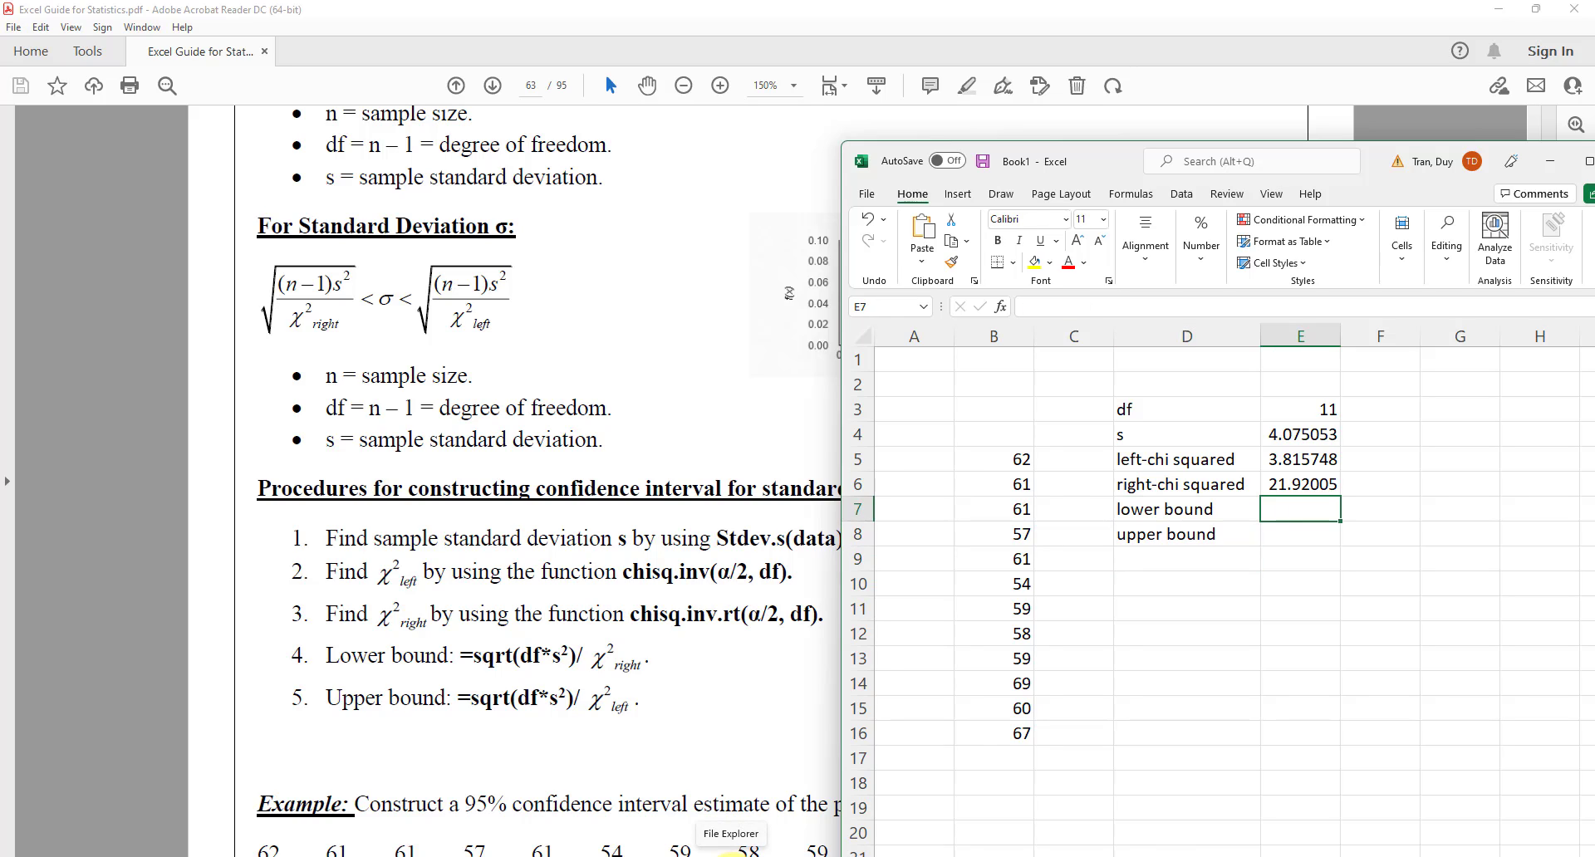
pyautogui.write('=')
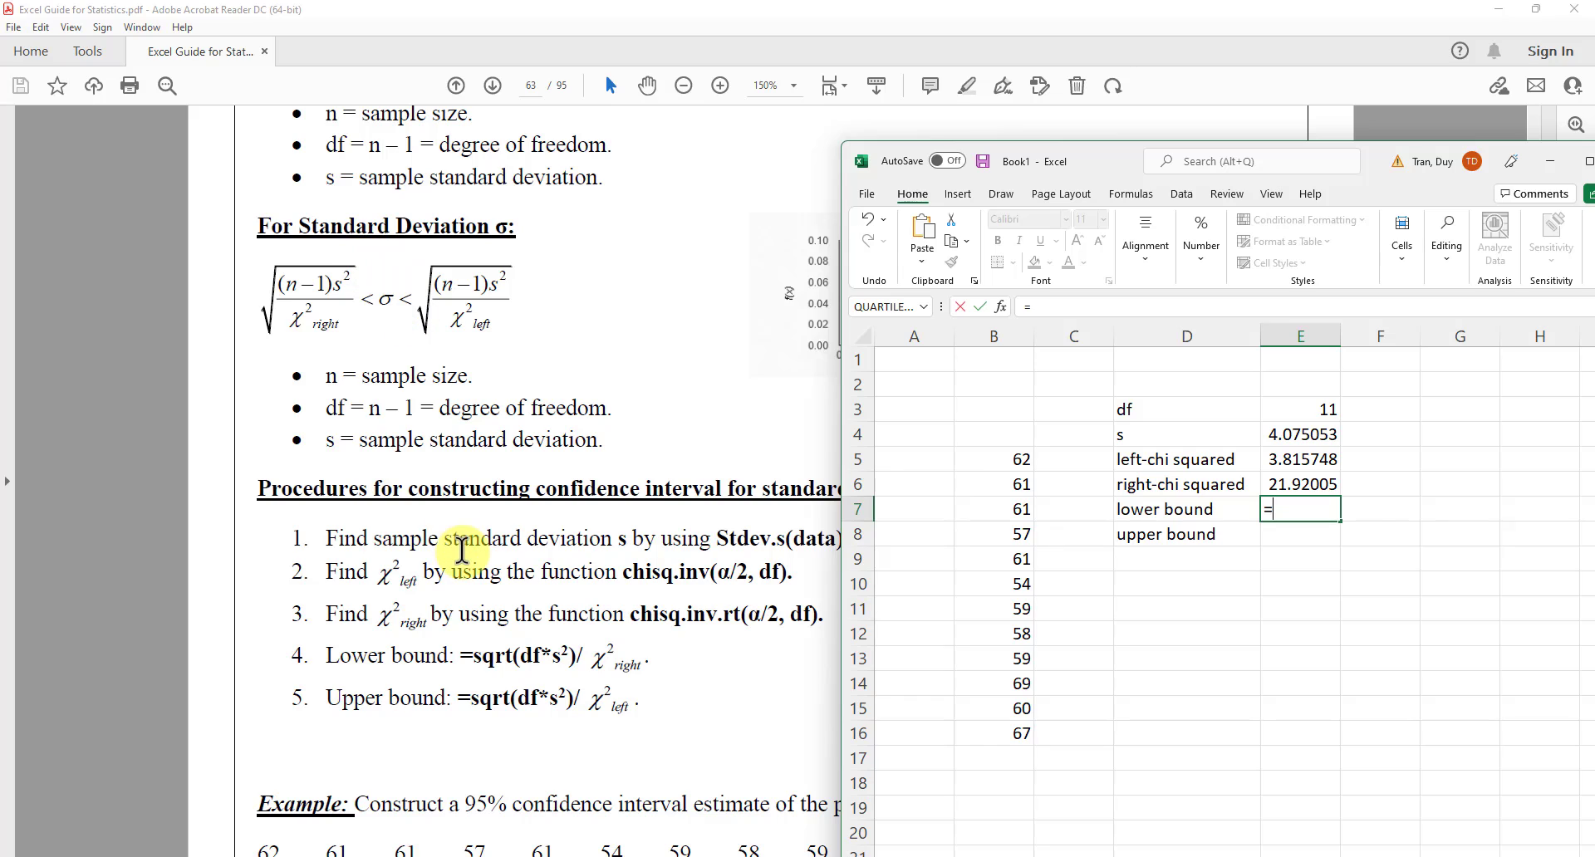
pyautogui.write('sqrt')
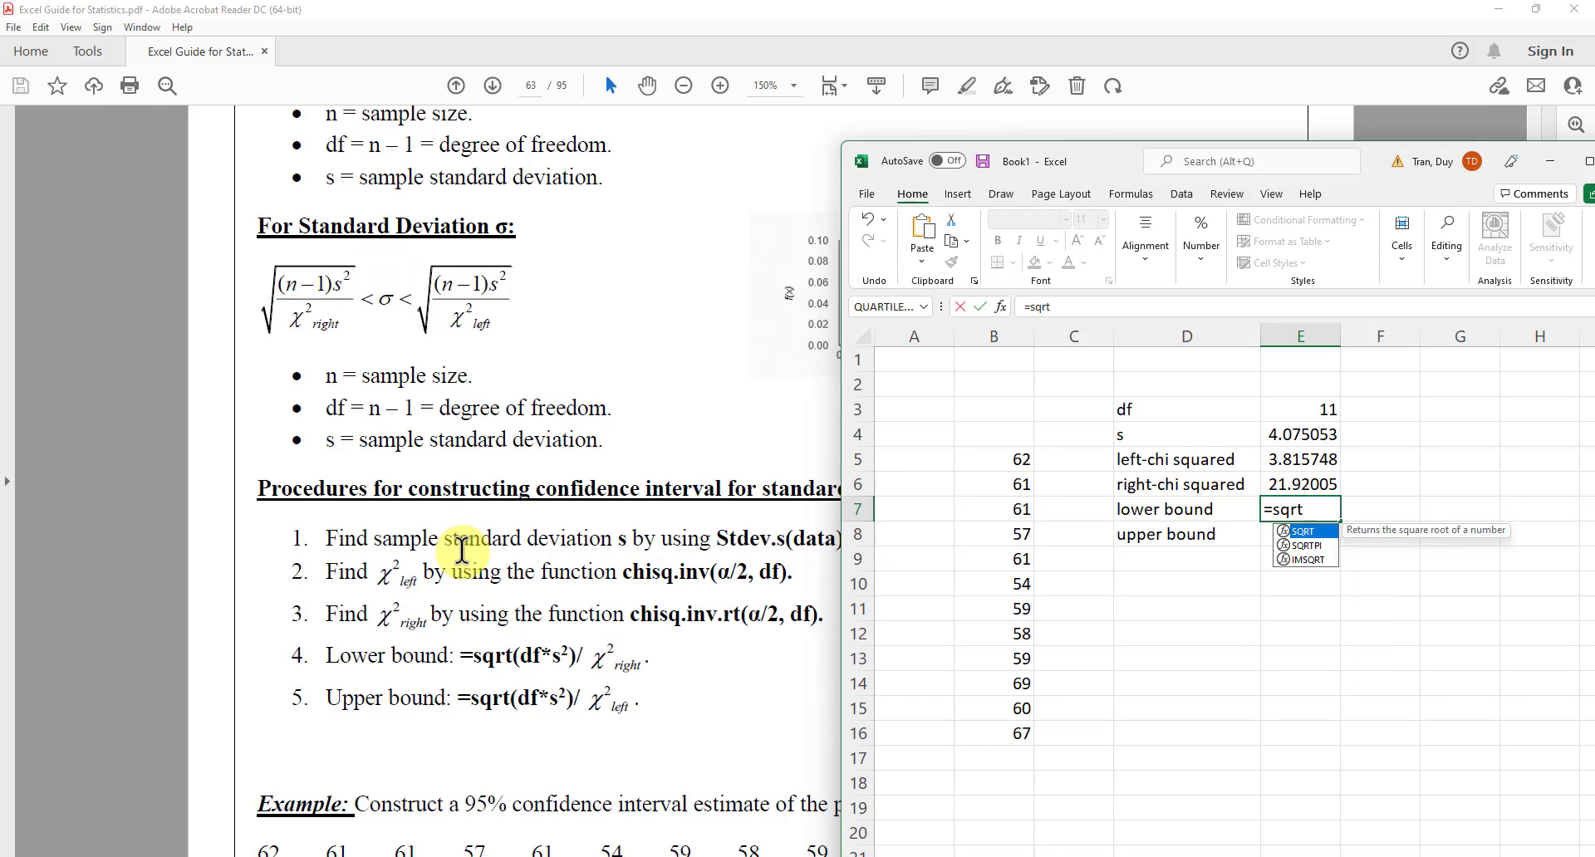
pyautogui.write('(')
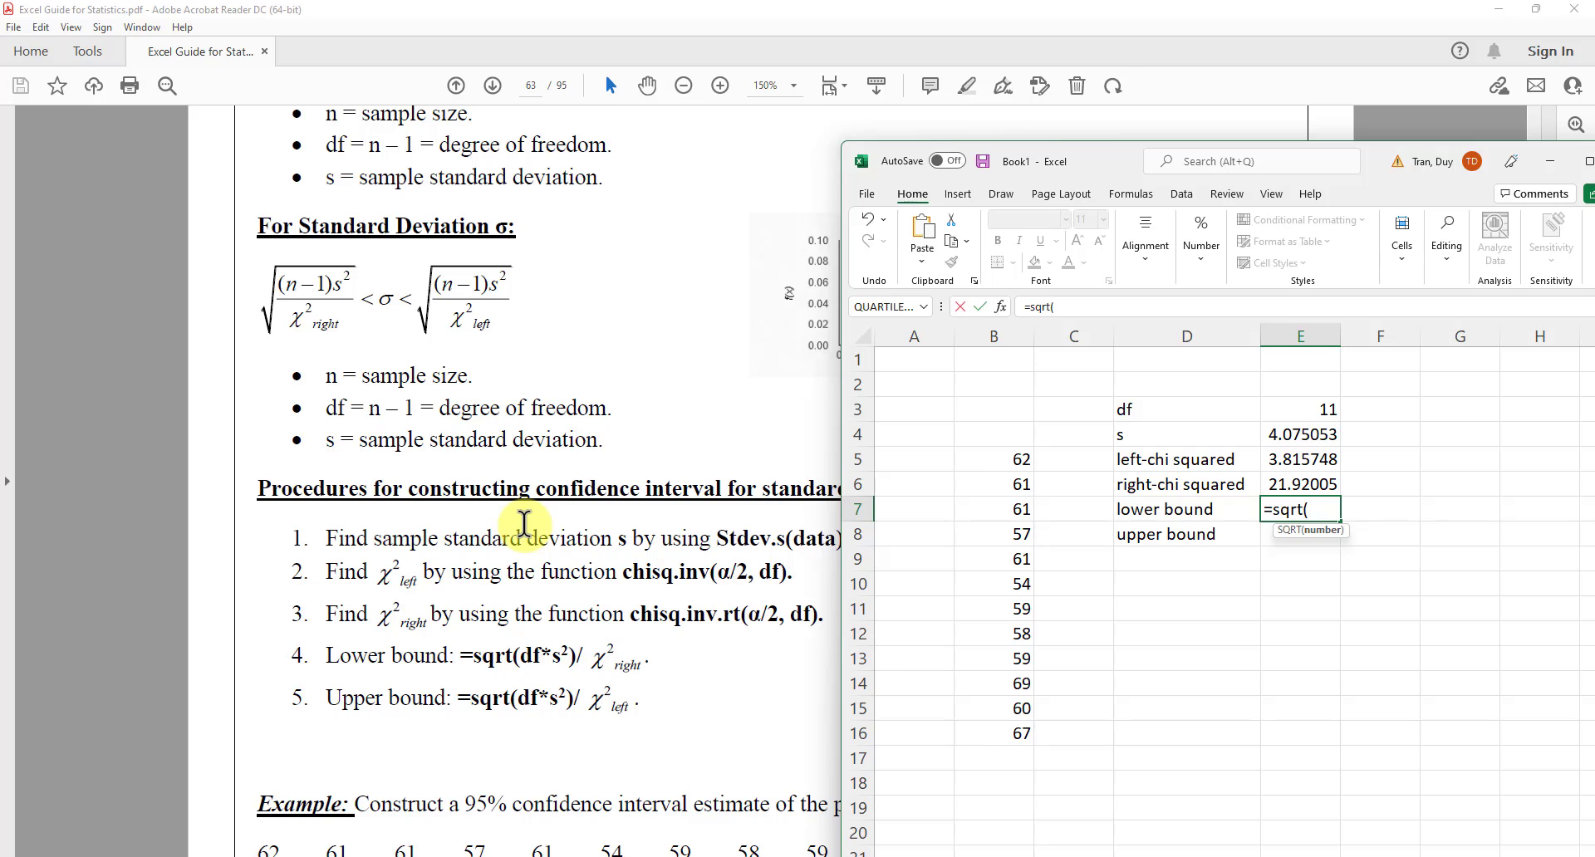
pyautogui.click(1298, 410)
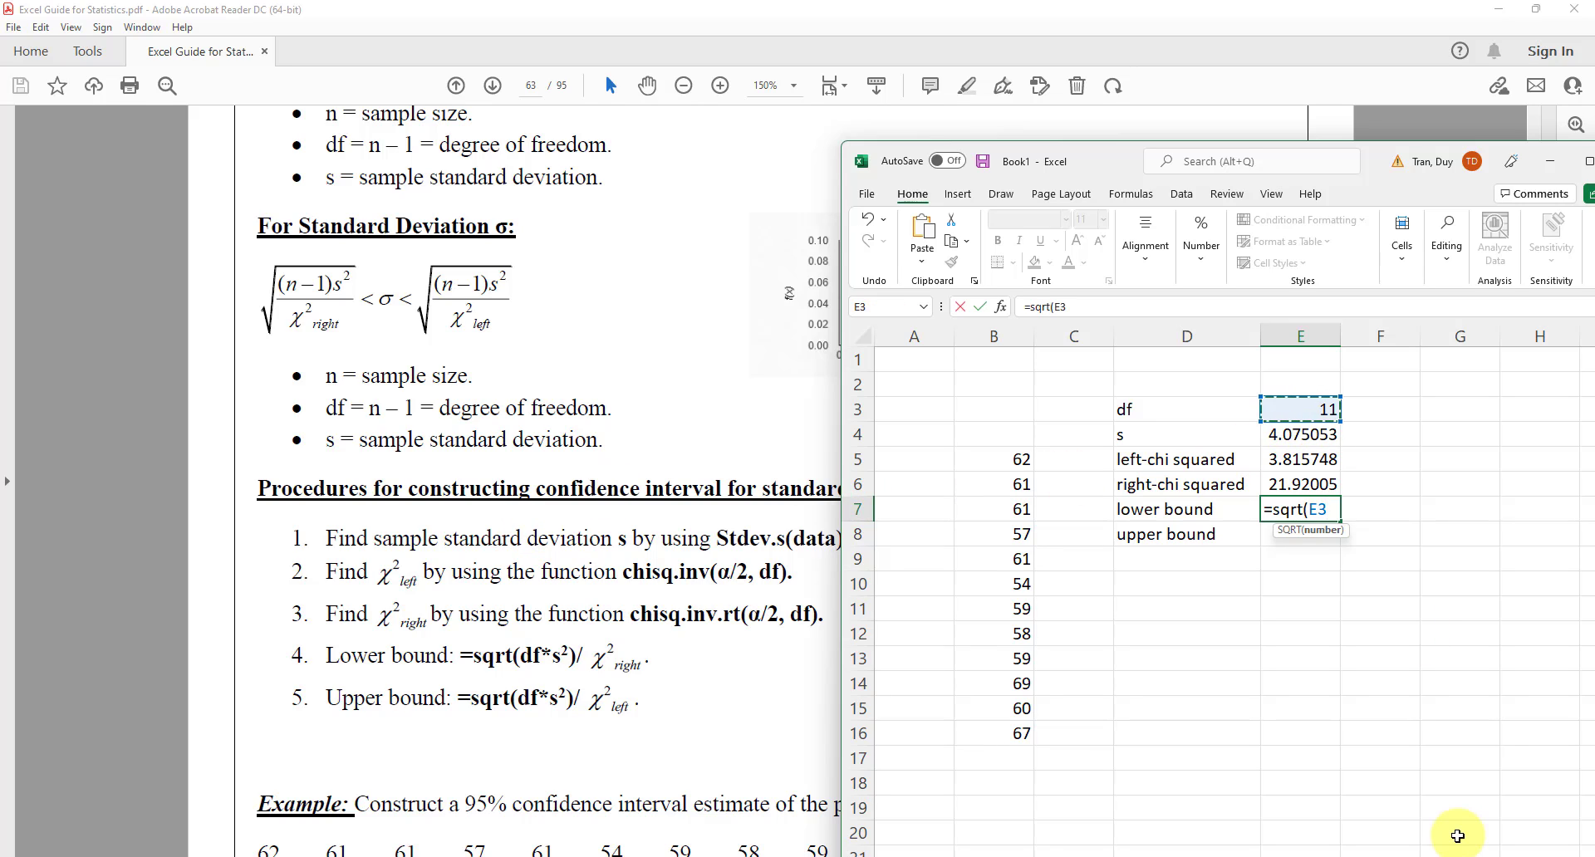
pyautogui.write('*')
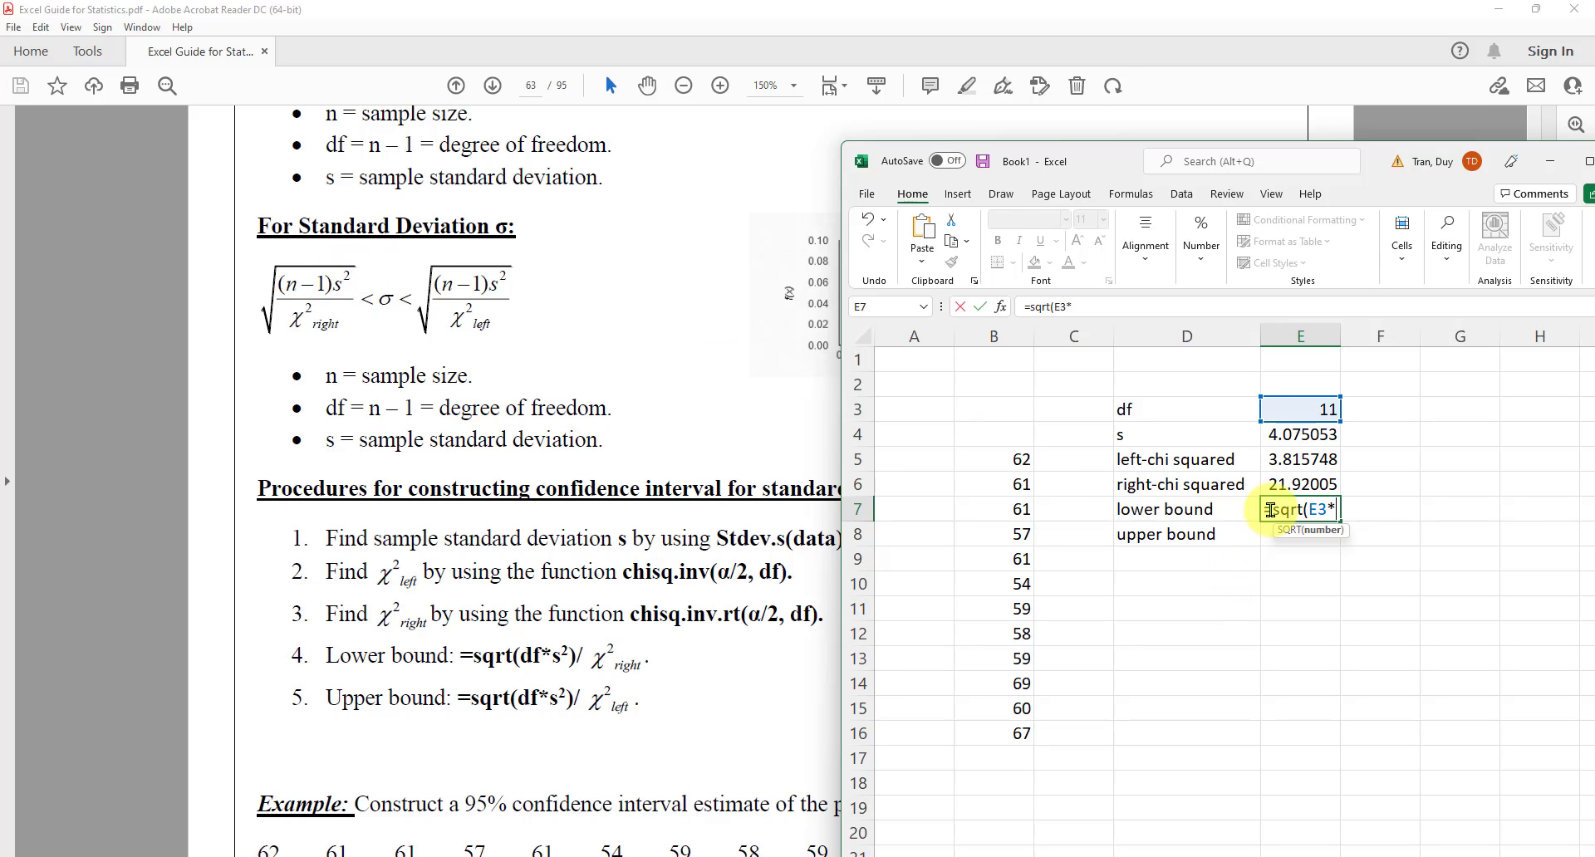
pyautogui.click(1298, 434)
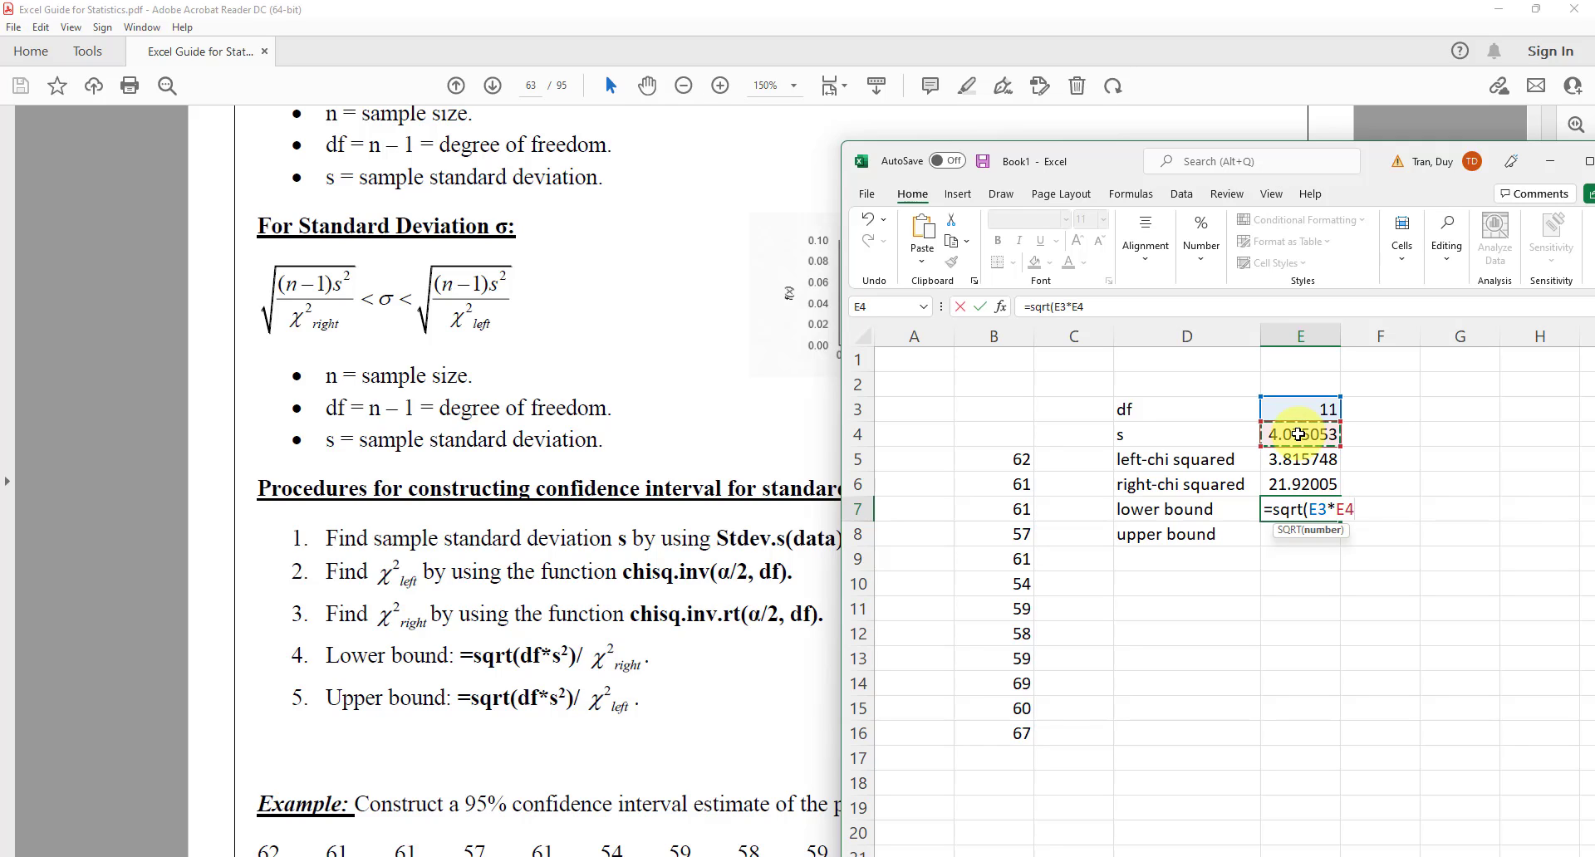
pyautogui.write('*')
pyautogui.click(1298, 435)
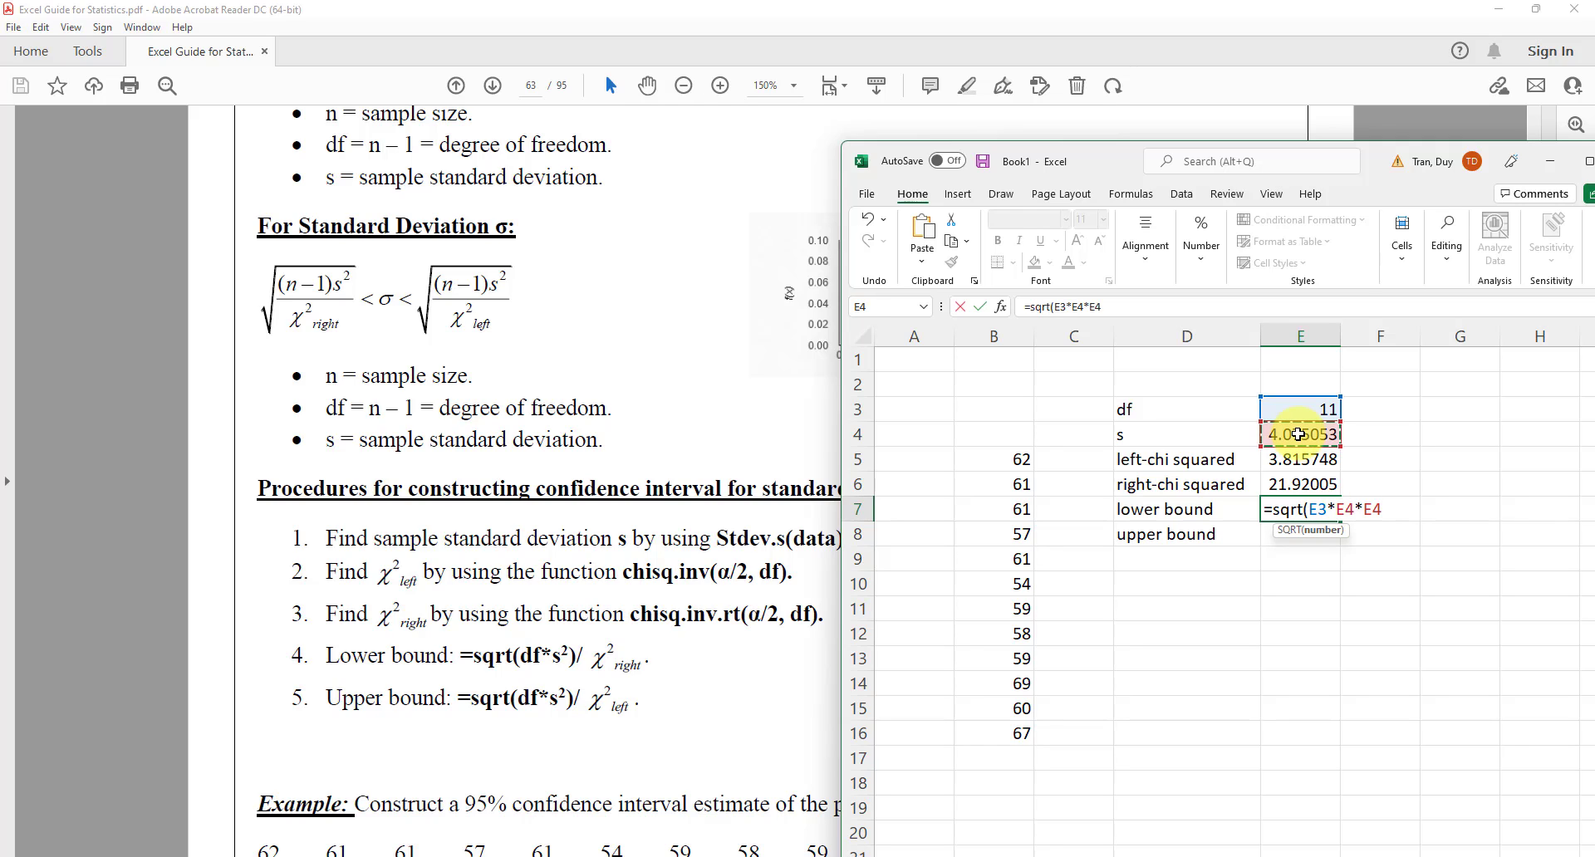
pyautogui.write('/')
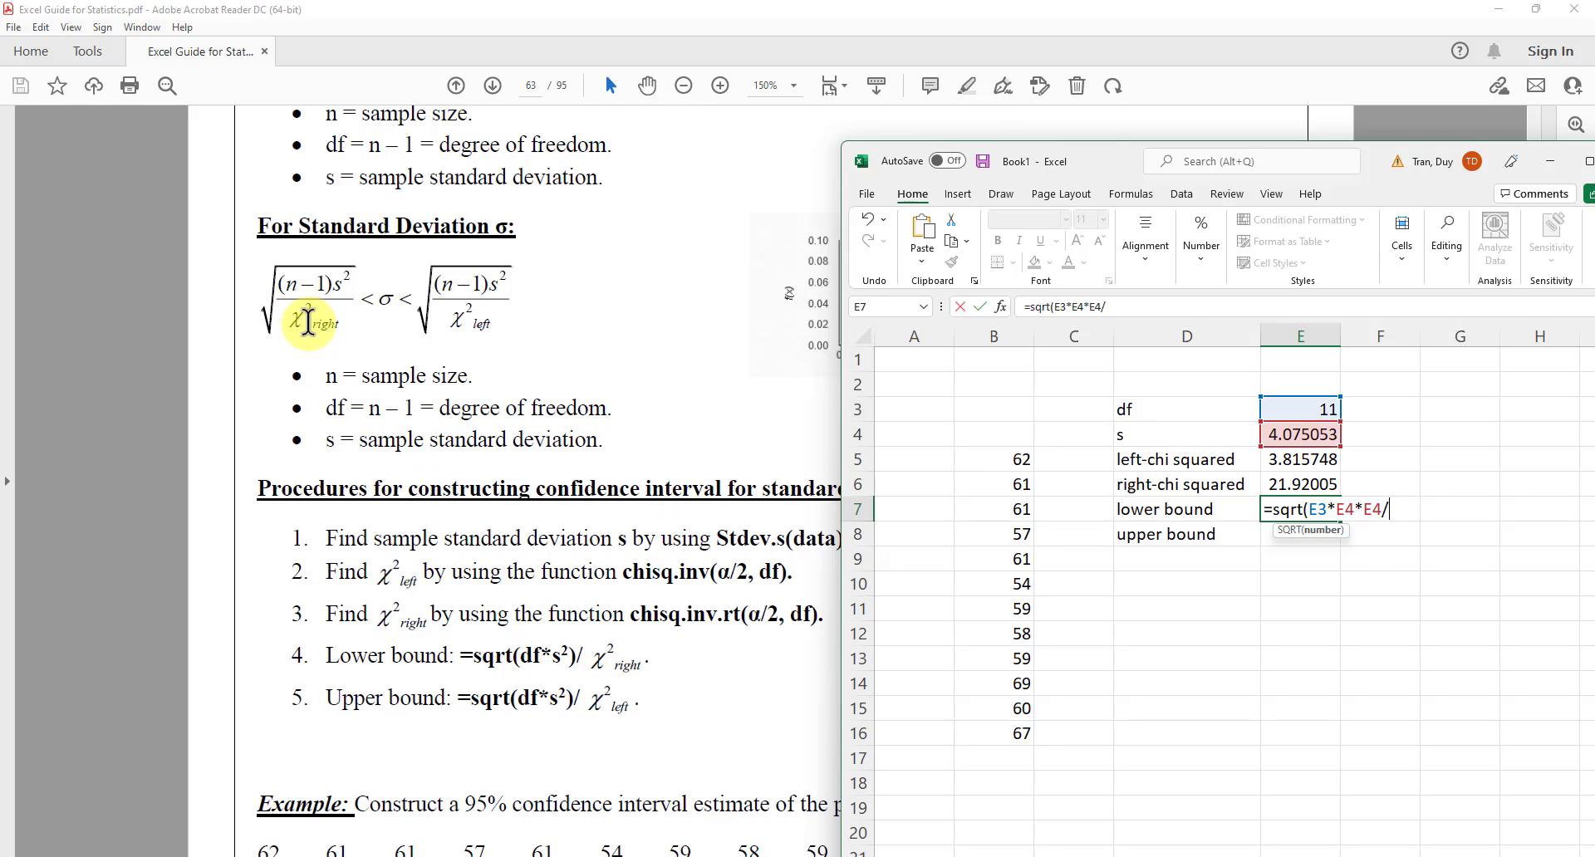
pyautogui.click(1298, 484)
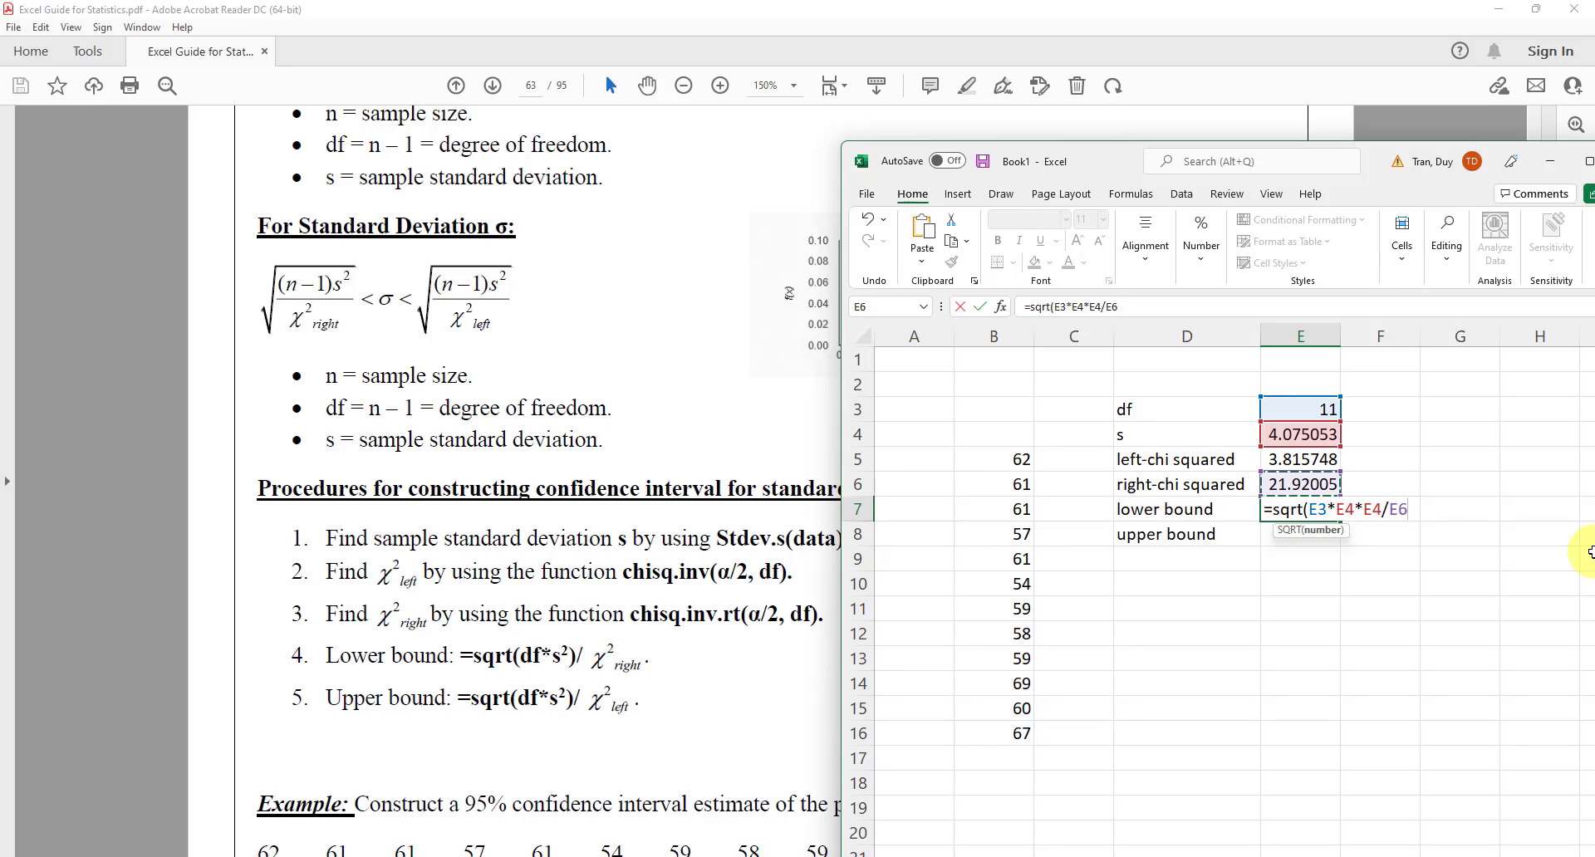
pyautogui.write(')')
pyautogui.press('Return')
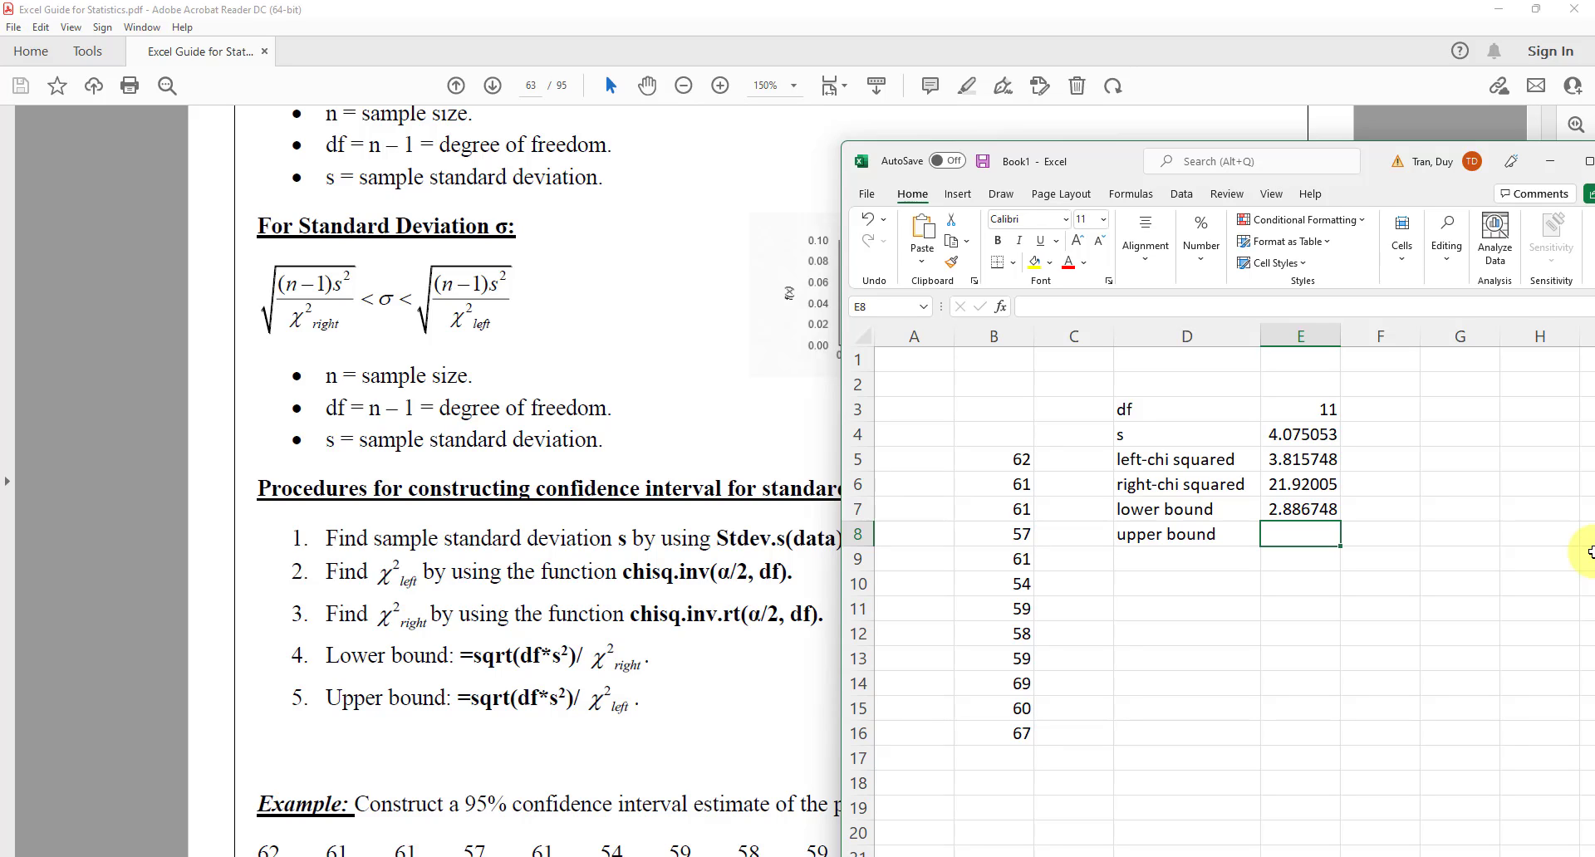
# Calculate the upper bound in E8 with =sqrt(E3*E4*E4/E5), using the left chi-squared value as the divisor
pyautogui.write('=')
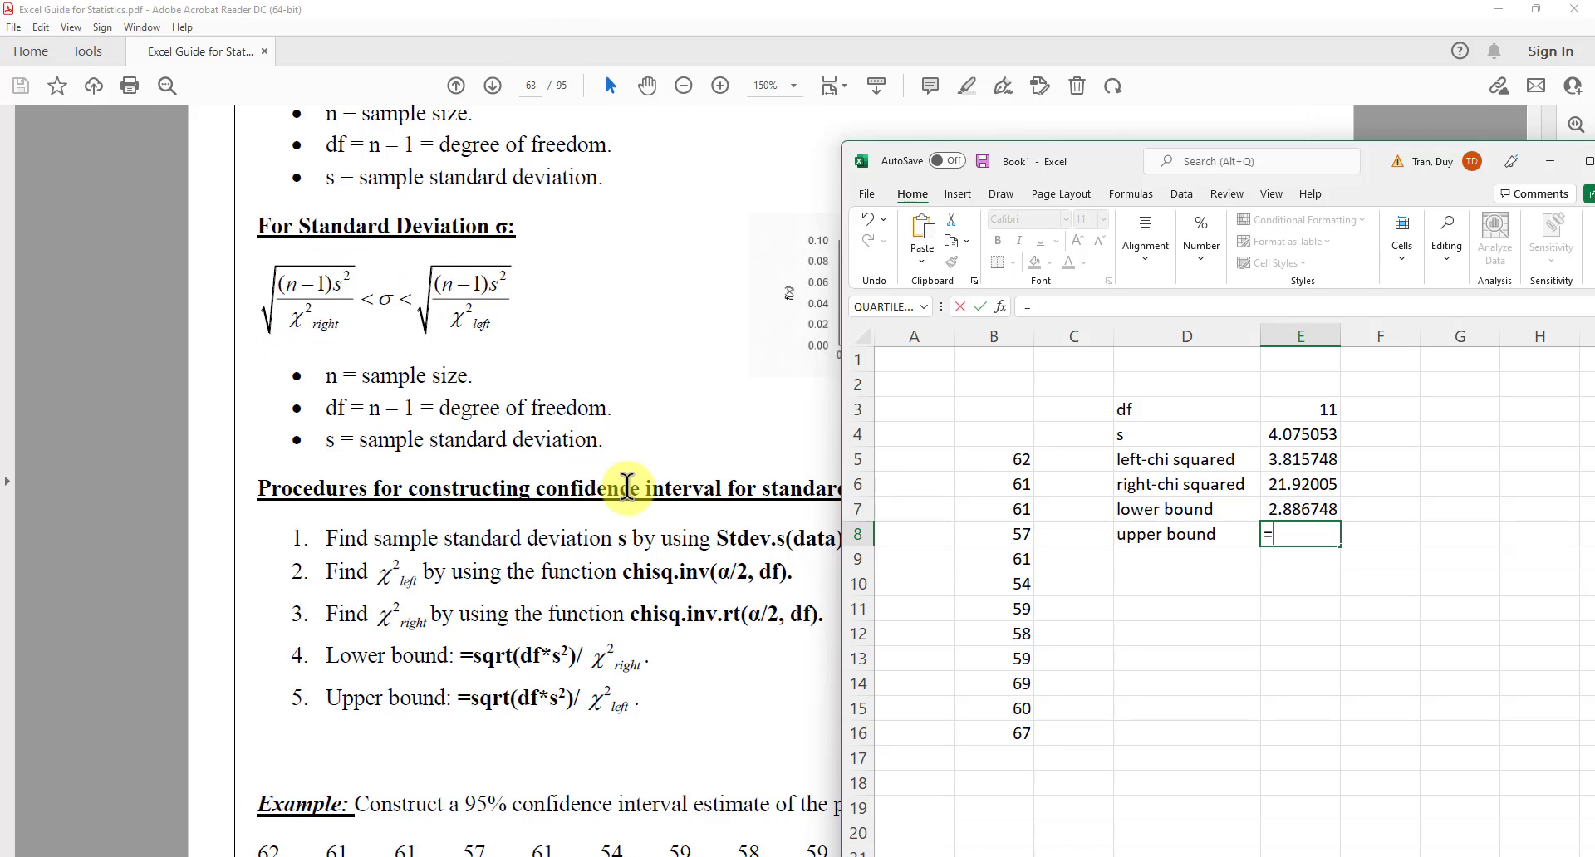
pyautogui.write('sqrt')
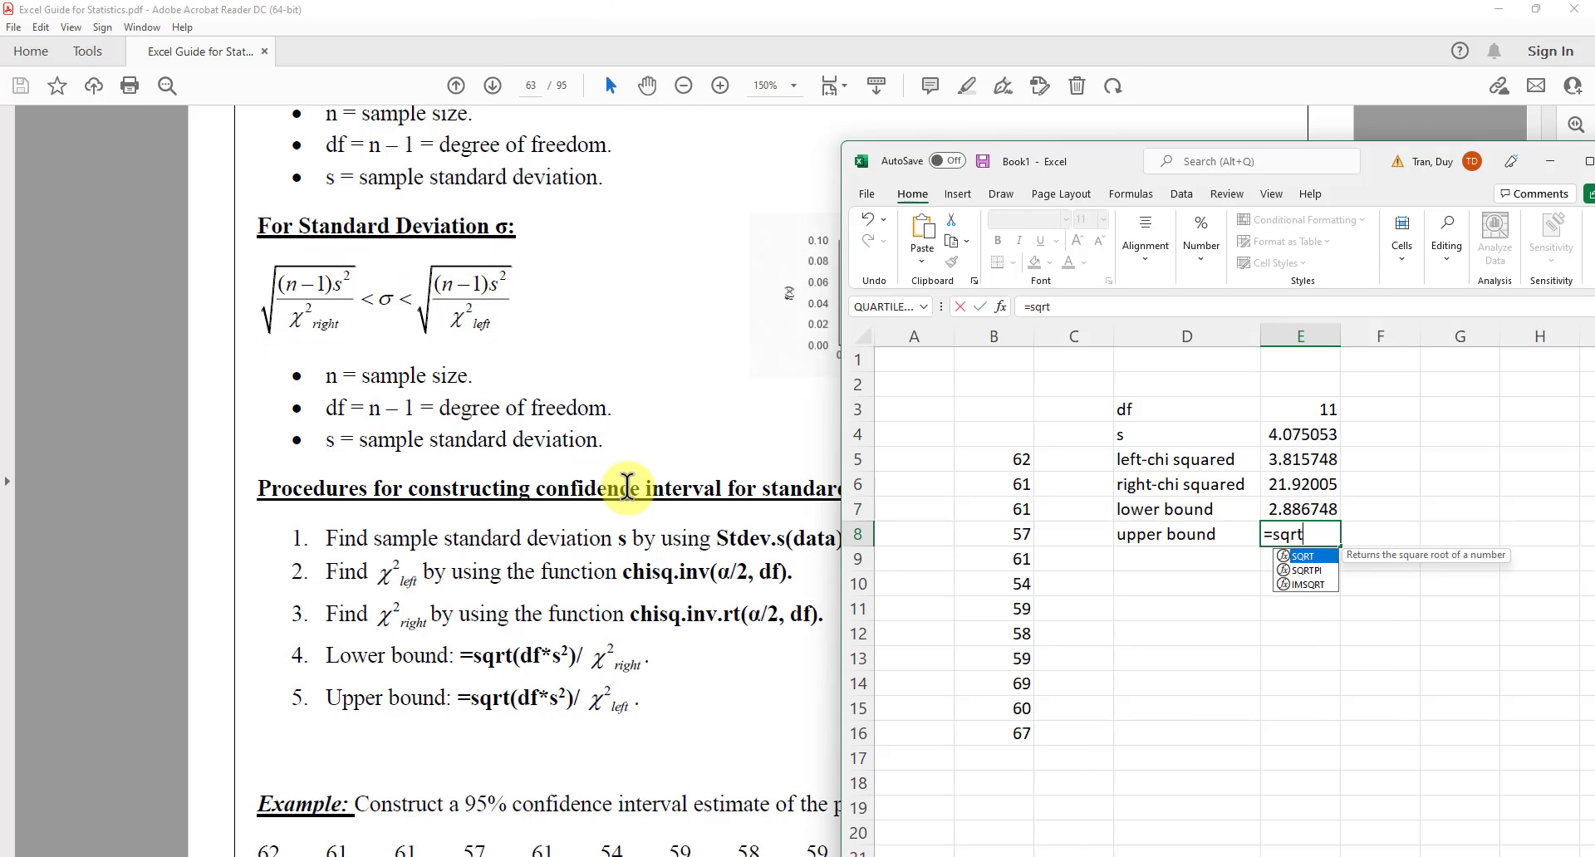
pyautogui.write('(')
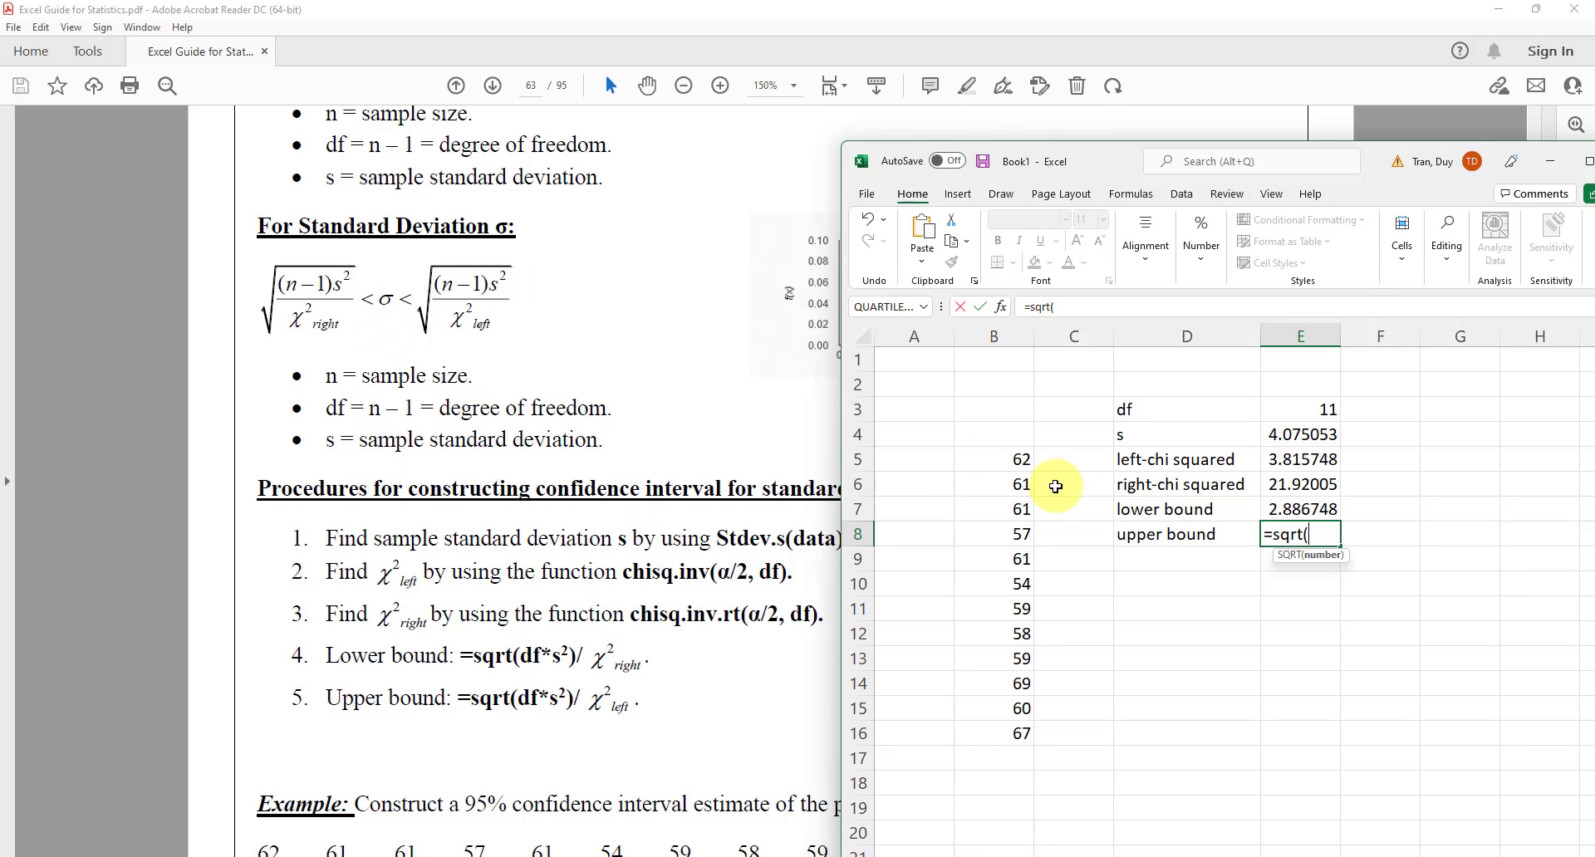
pyautogui.click(1266, 411)
pyautogui.write('*')
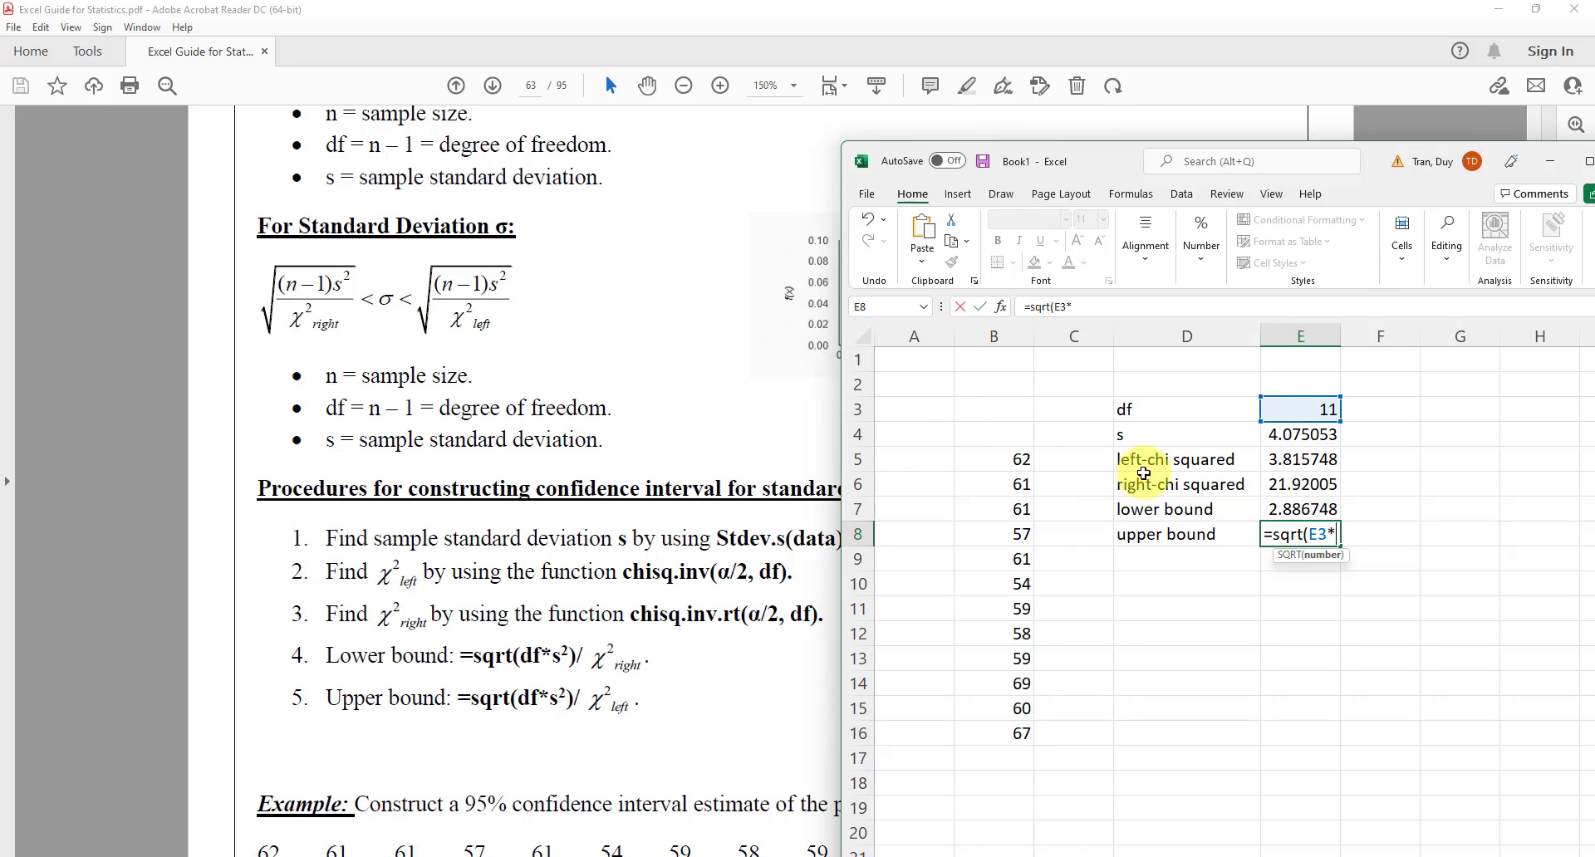
pyautogui.click(1280, 438)
pyautogui.write('*')
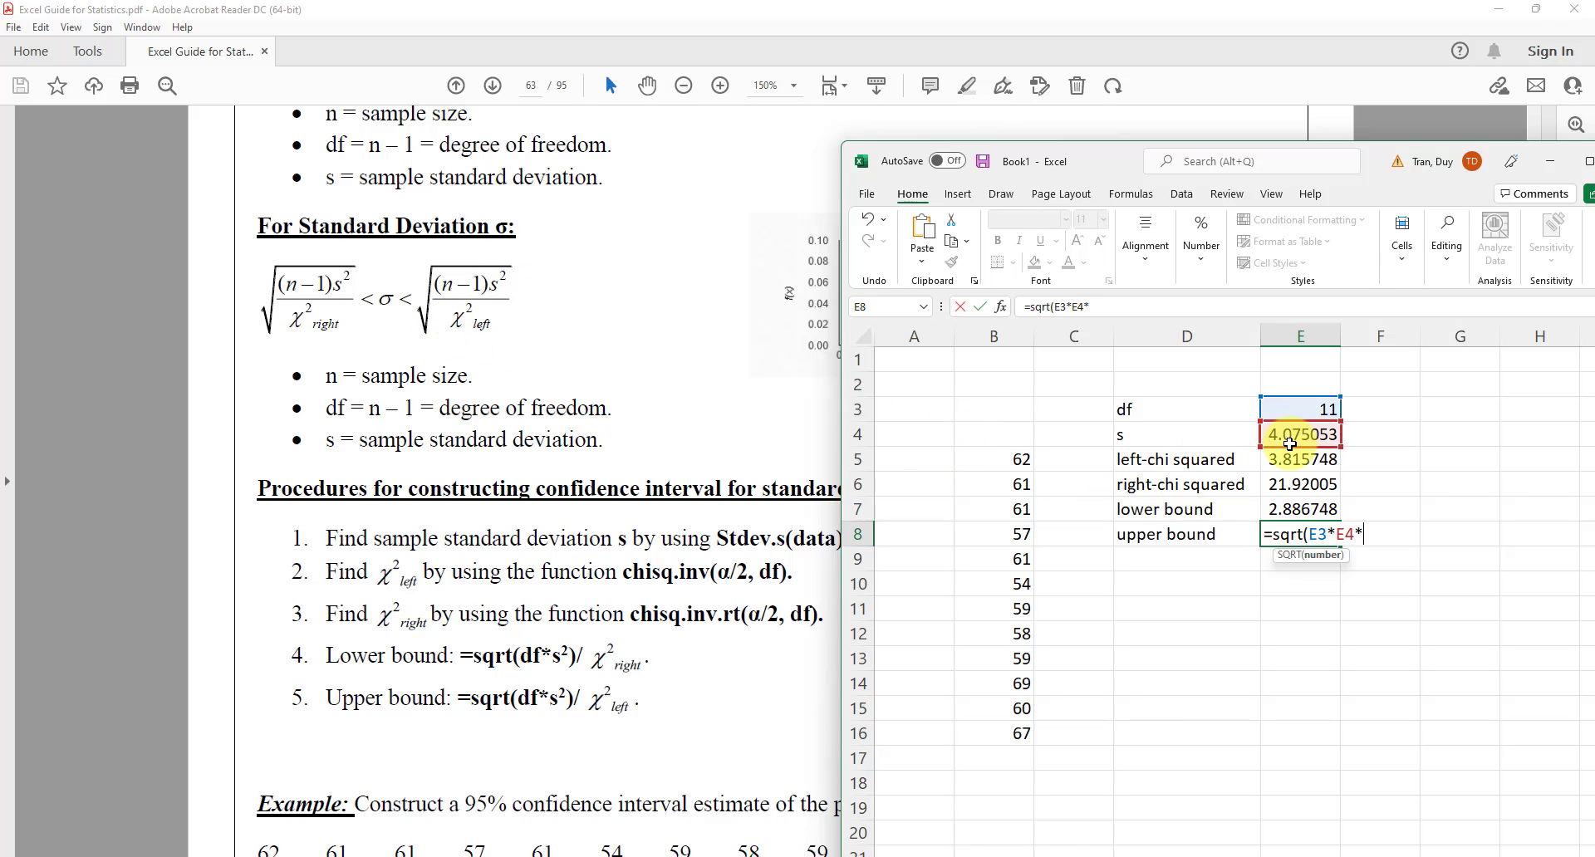
pyautogui.click(1289, 443)
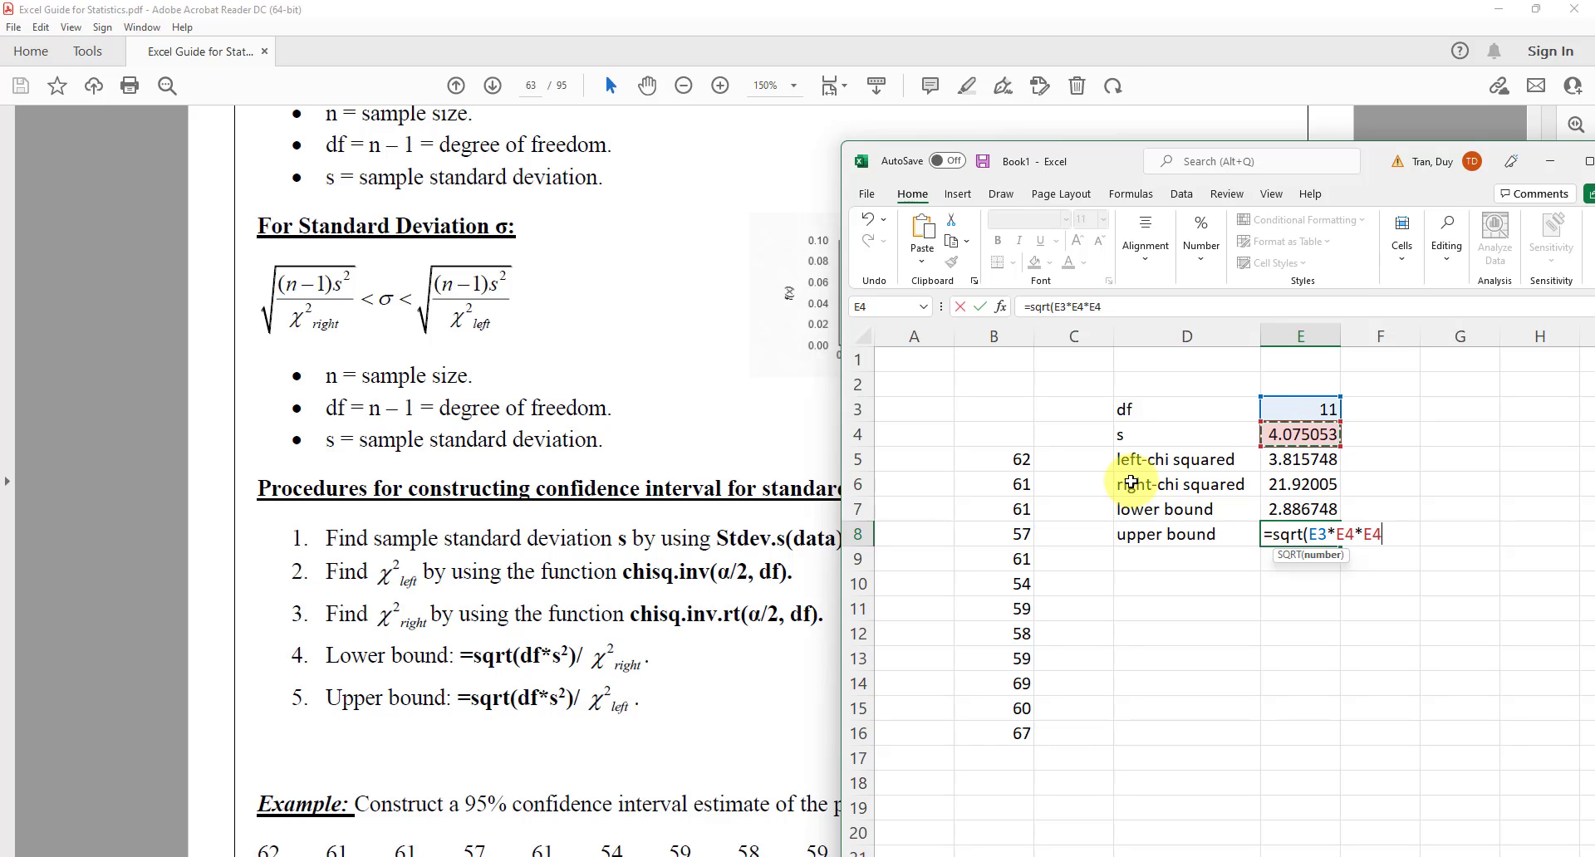
pyautogui.write('/')
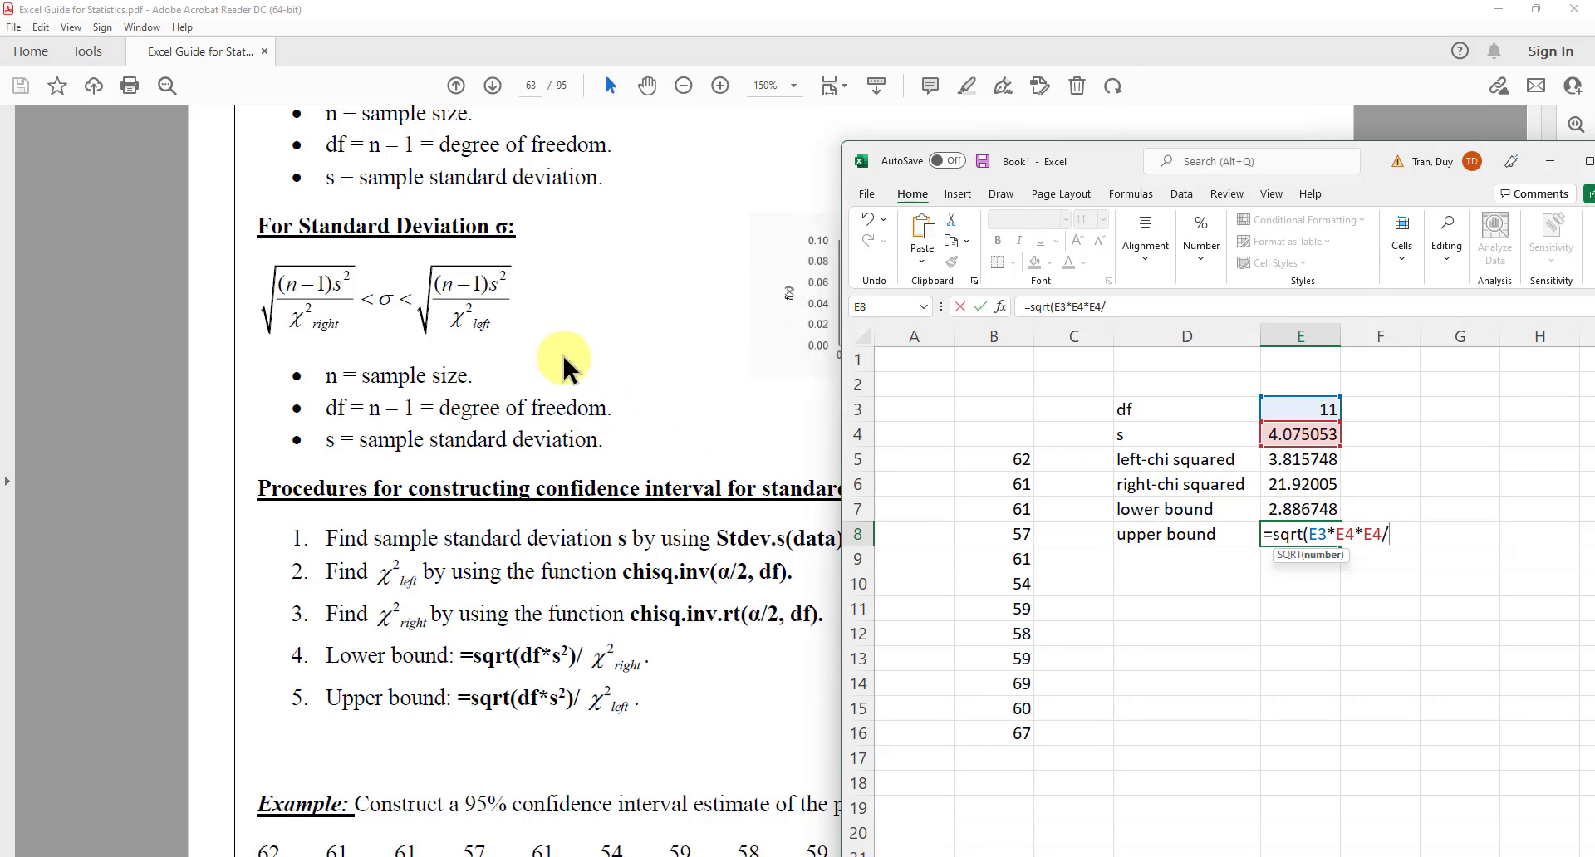
pyautogui.click(1275, 463)
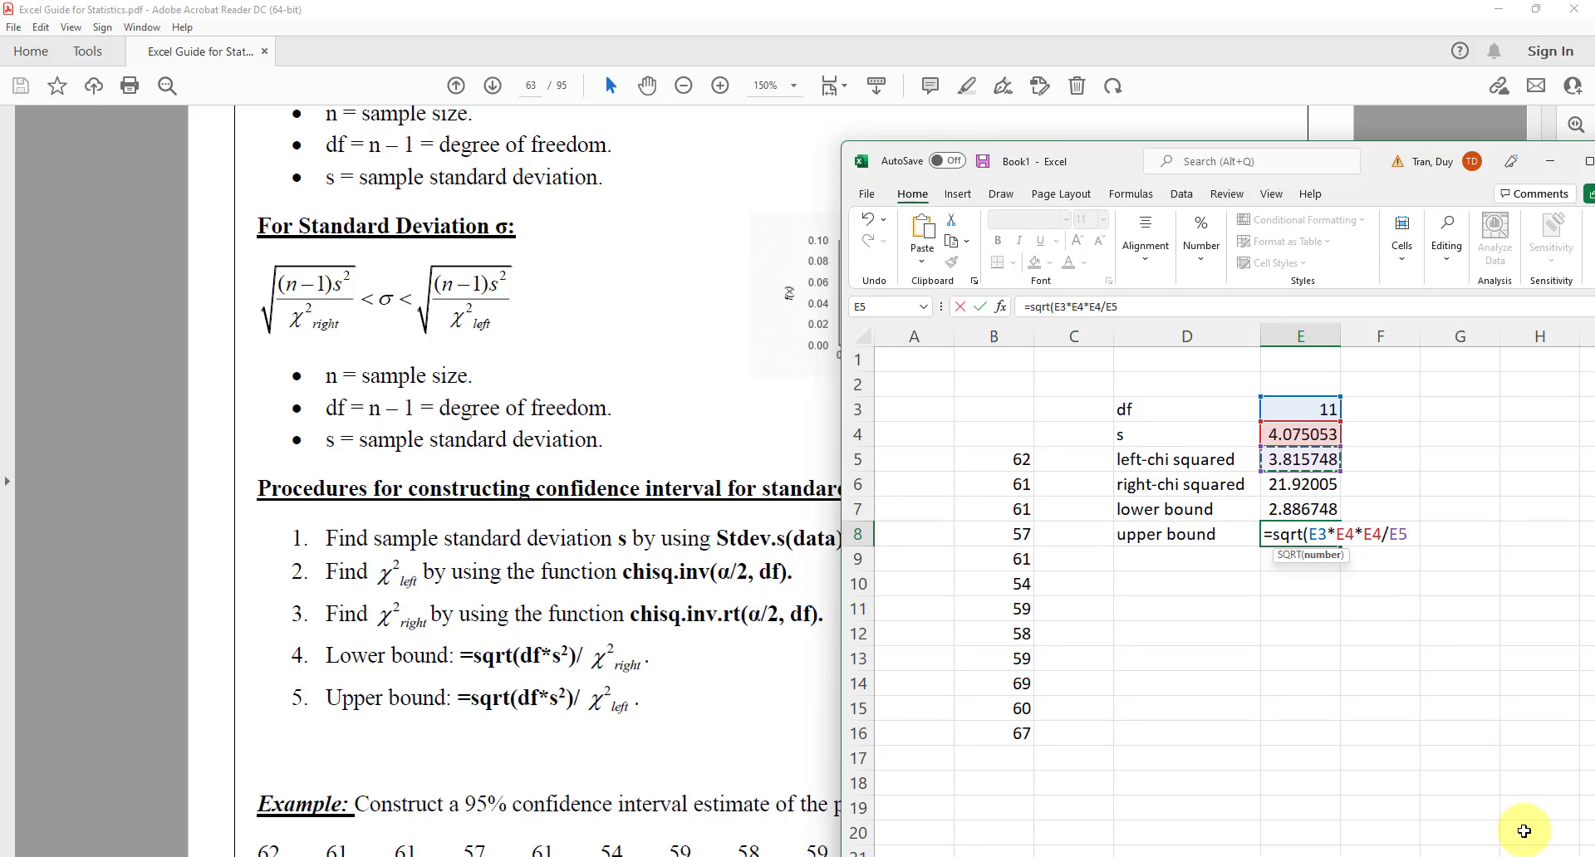
pyautogui.write(')')
pyautogui.press('Return')
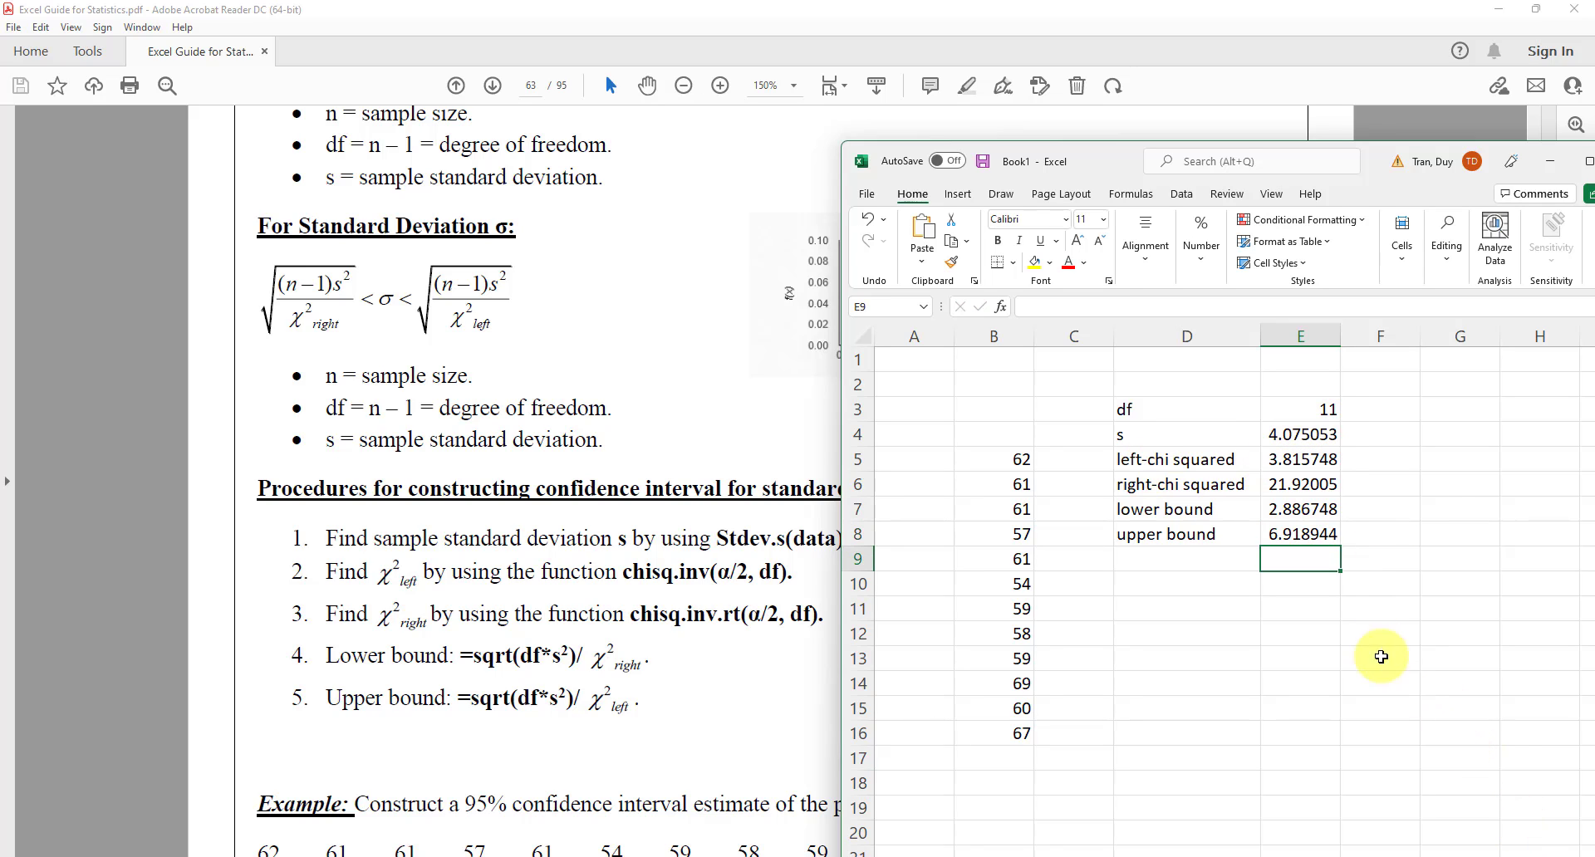